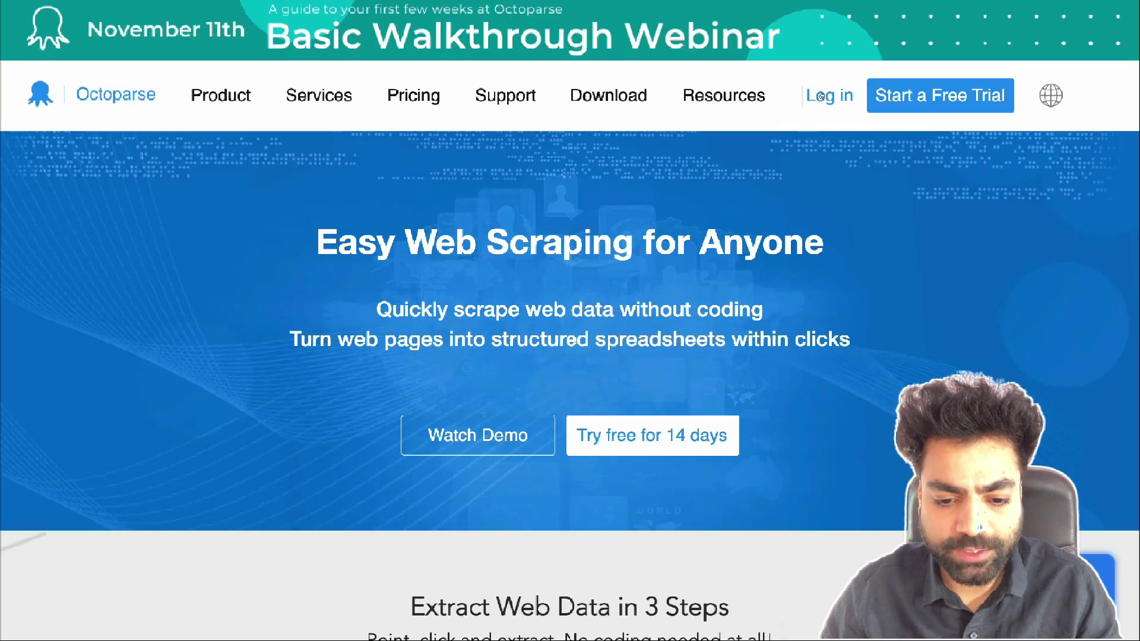
Browse the Octoparse log-in, sign-up and macOS download pages, then sign in and list all task templates
{"action": "left_click", "coordinate": [821, 97]}
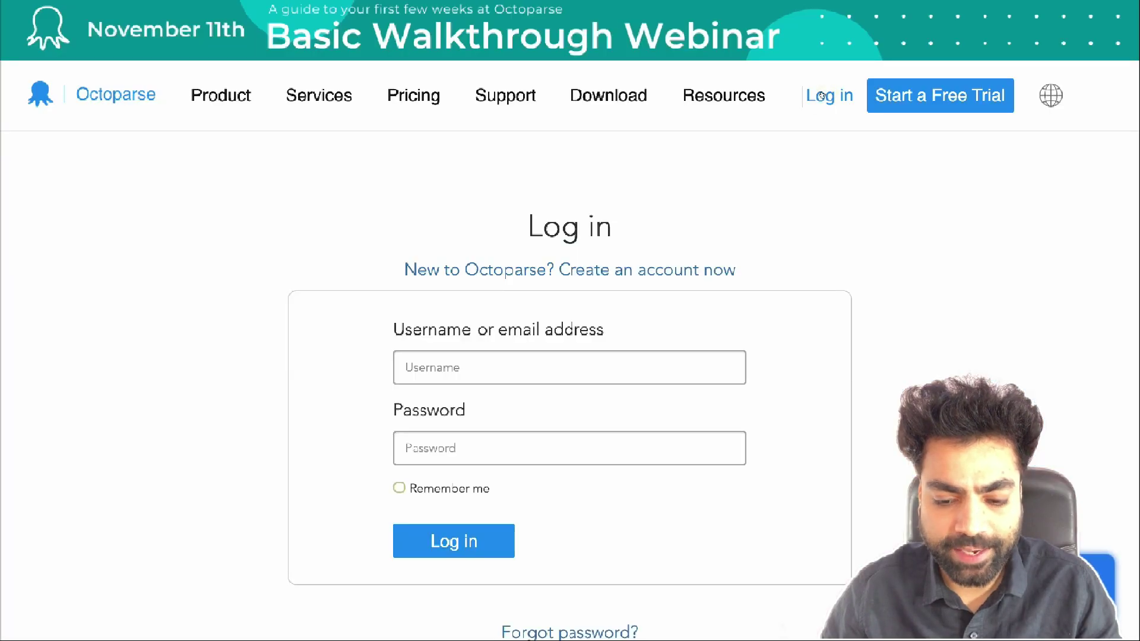
{"action": "left_click", "coordinate": [642, 270]}
{"action": "scroll", "coordinate": [642, 271], "scroll_direction": "down", "scroll_amount": 1}
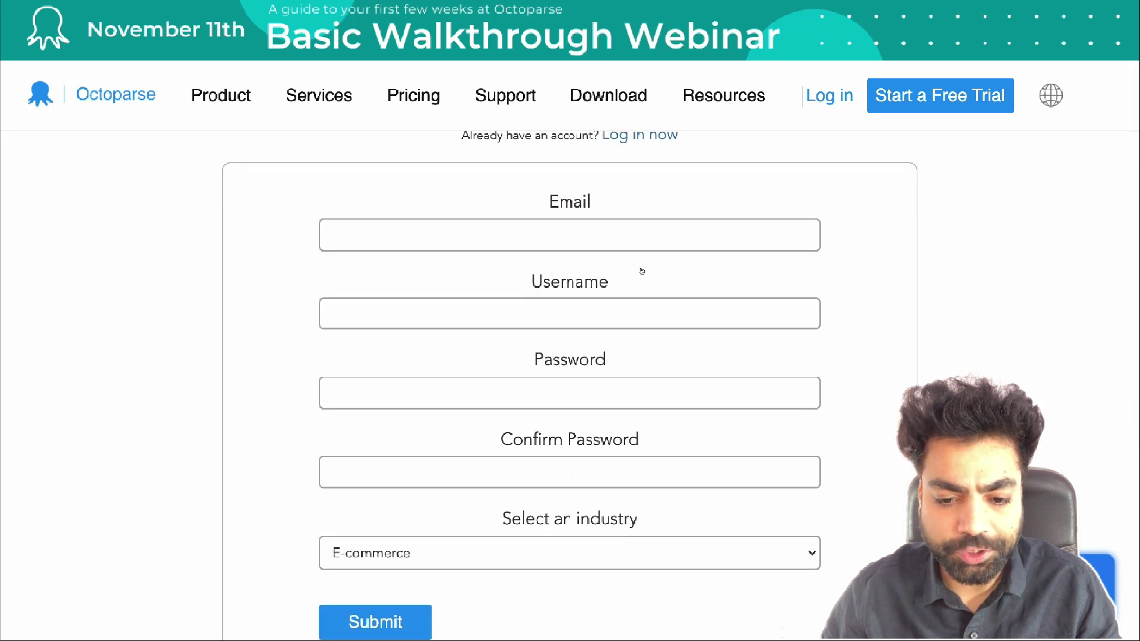
{"action": "left_click", "coordinate": [600, 98]}
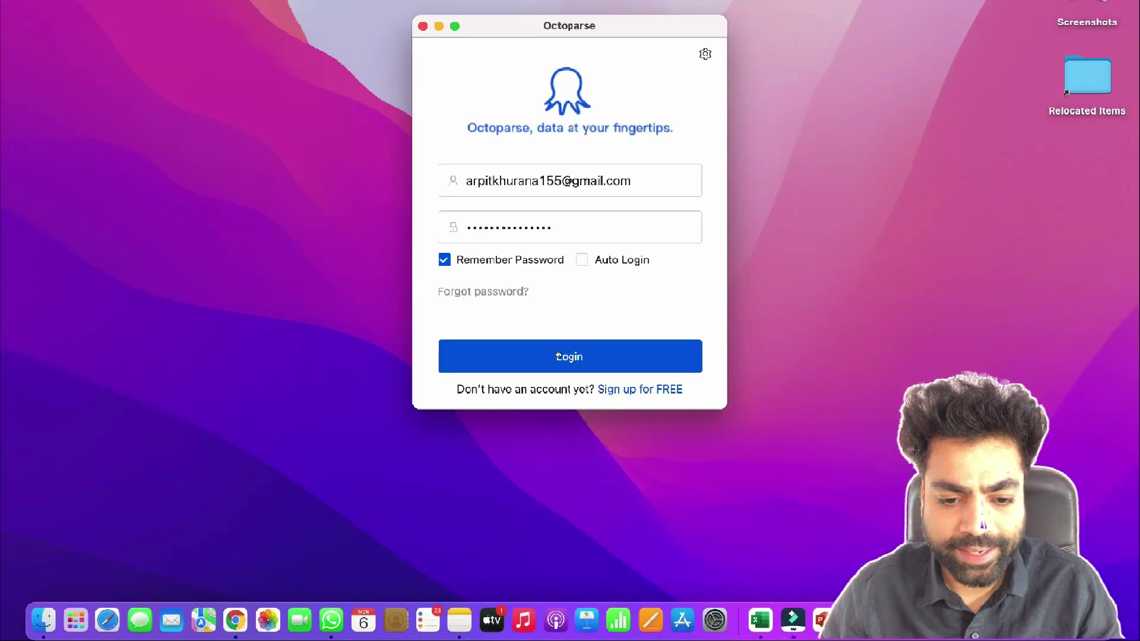
{"action": "left_click", "coordinate": [558, 355]}
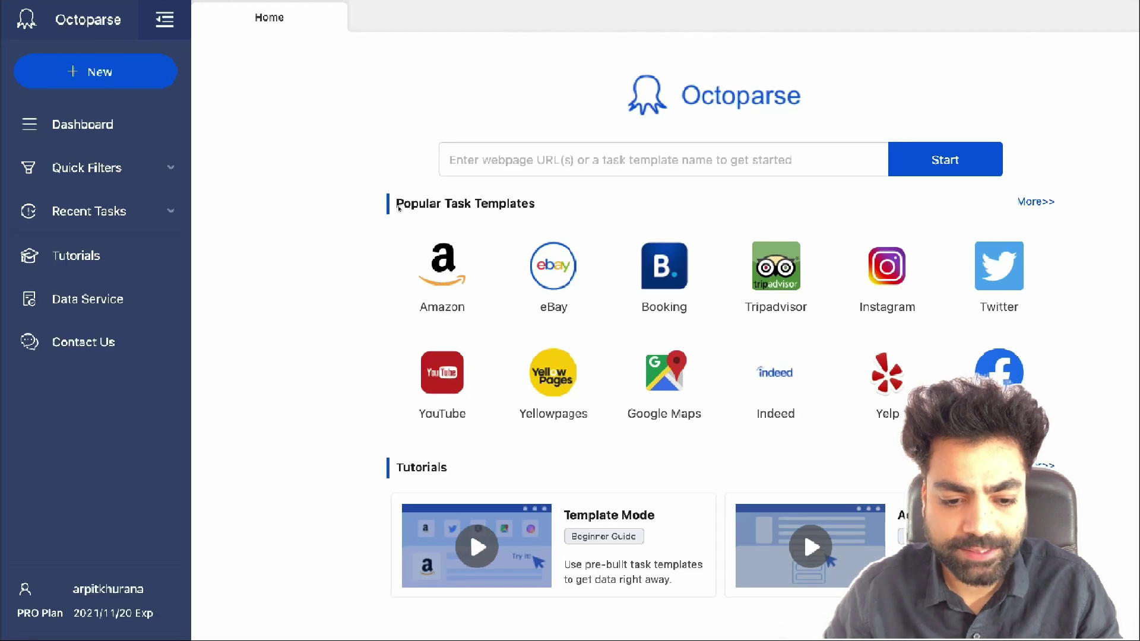
{"action": "left_click", "coordinate": [1040, 201]}
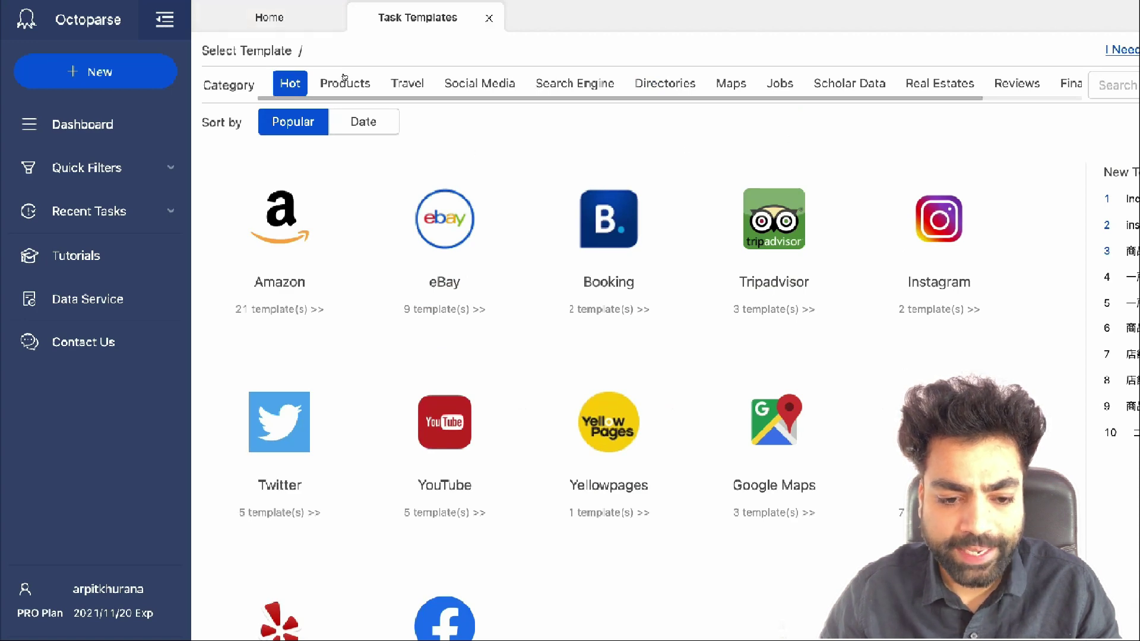
Browse the Products, Travel, Social Media, Search Engine and Directory template categories, ending on Products
{"action": "left_click", "coordinate": [344, 79]}
{"action": "scroll", "coordinate": [445, 166], "scroll_direction": "down", "scroll_amount": 9}
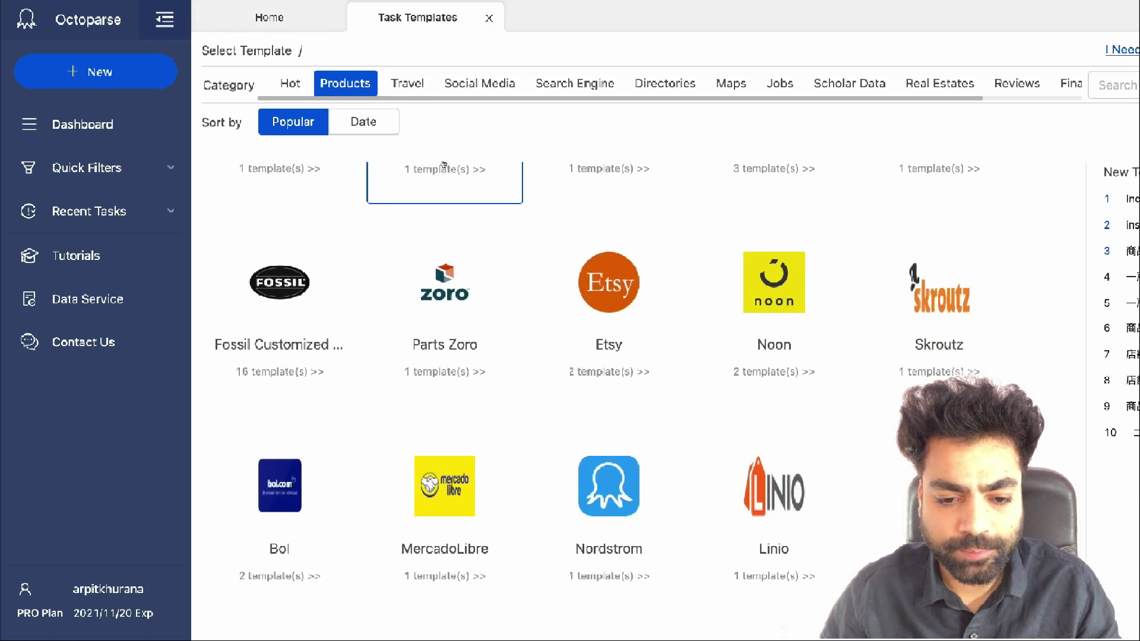
{"action": "left_click", "coordinate": [402, 81]}
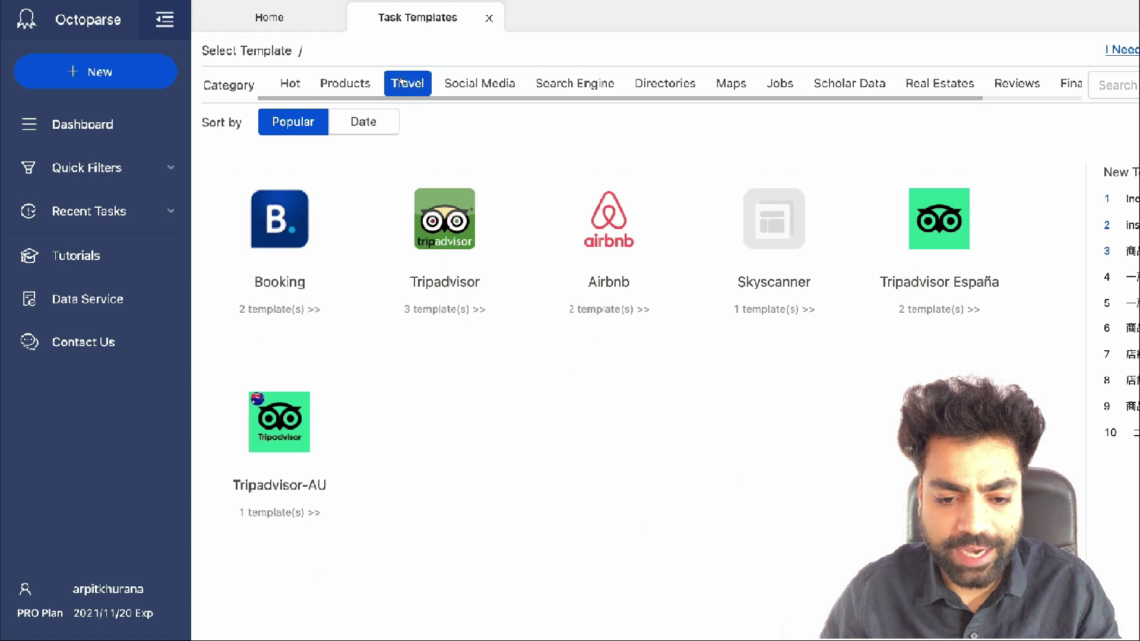
{"action": "left_click", "coordinate": [479, 85]}
{"action": "left_click", "coordinate": [574, 82]}
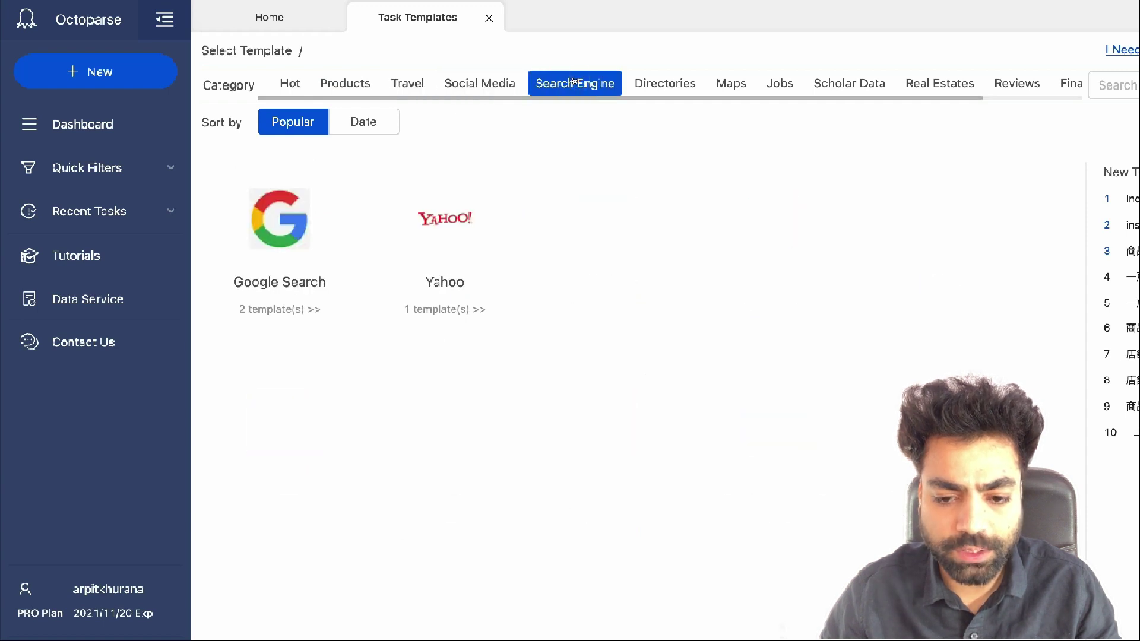
{"action": "left_click", "coordinate": [655, 80]}
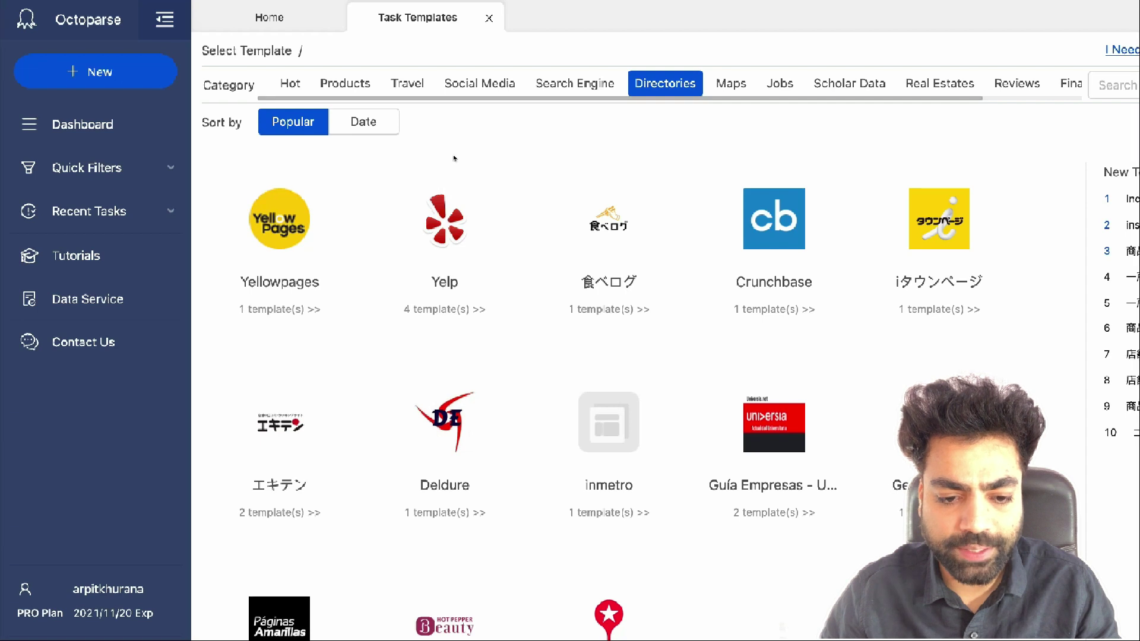
{"action": "mouse_move", "coordinate": [126, 76]}
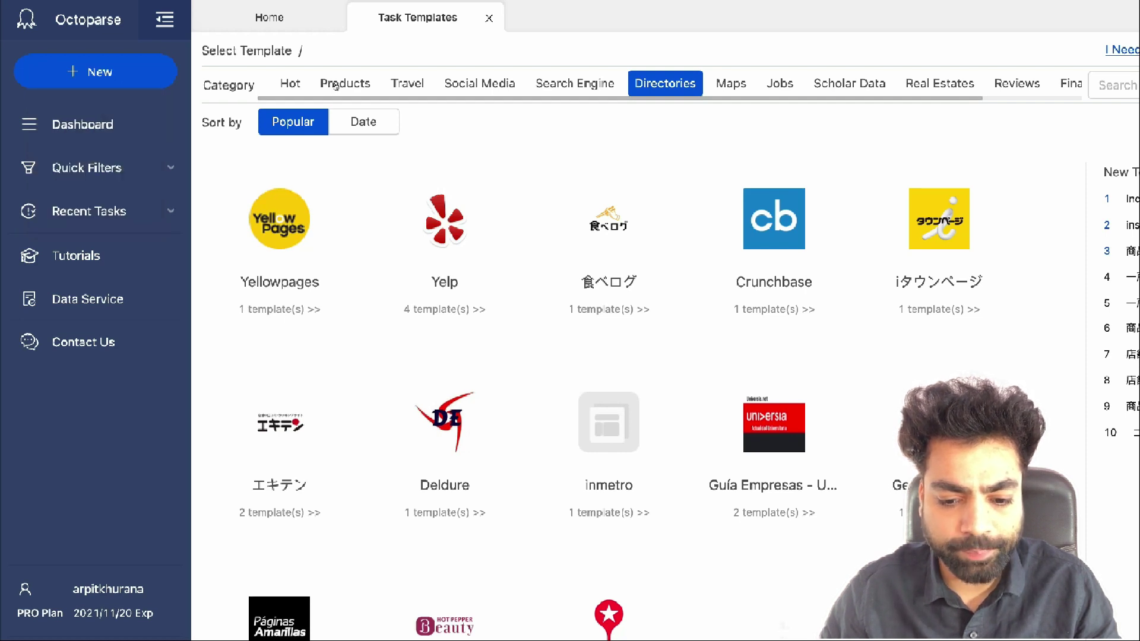
{"action": "left_click", "coordinate": [335, 86]}
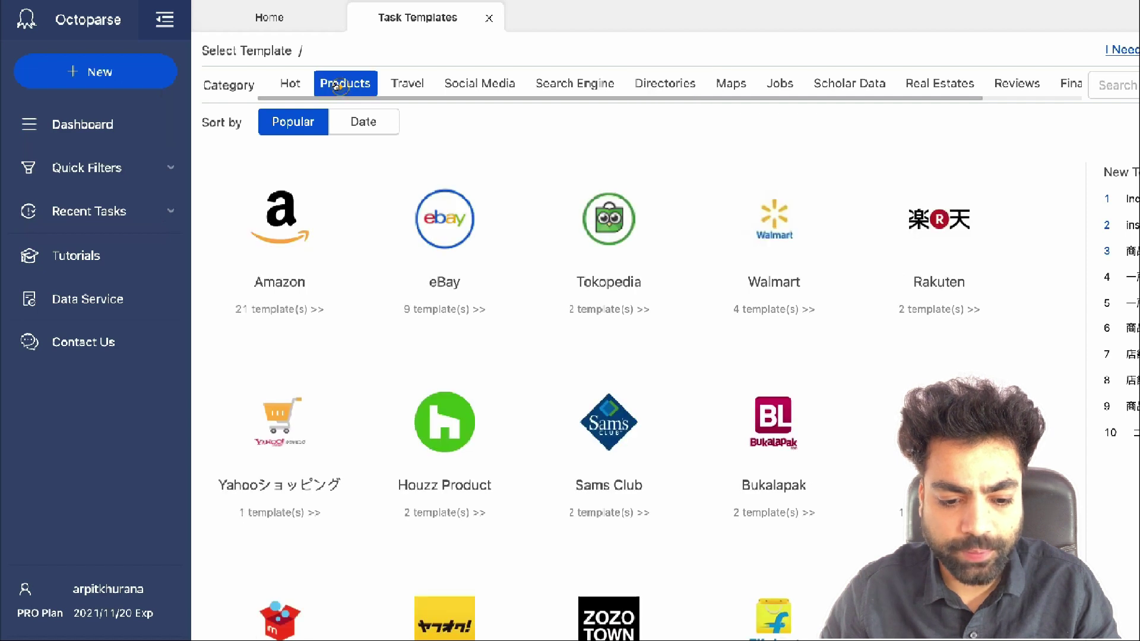
Open the Amazon collection, select IN URLs Amazon, review its sample data and start a task
{"action": "left_click", "coordinate": [272, 207]}
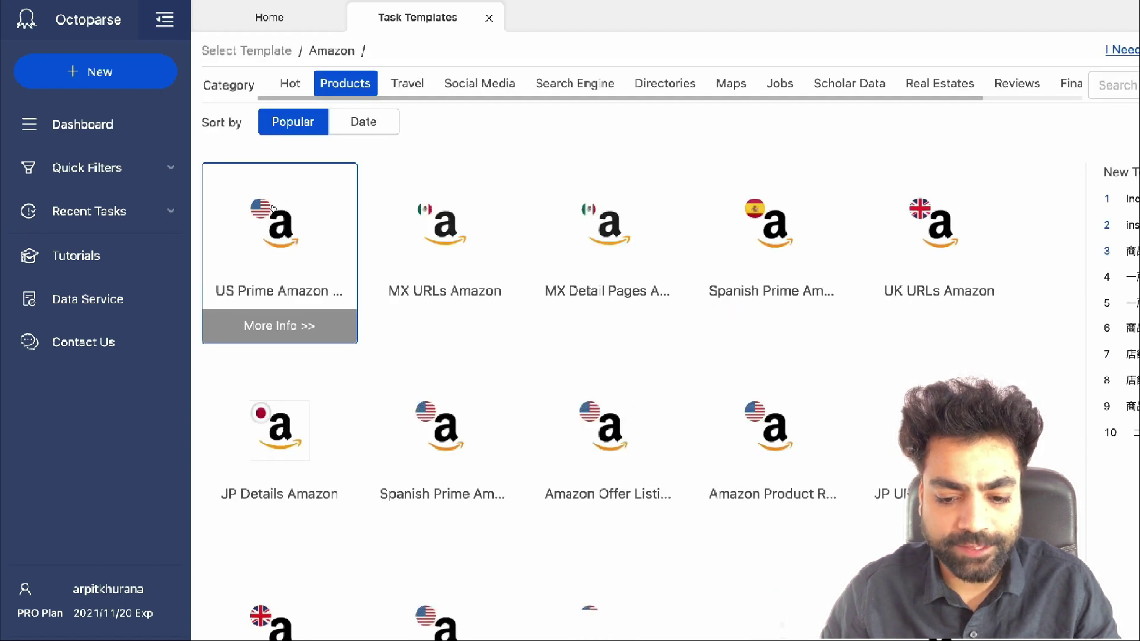
{"action": "scroll", "coordinate": [423, 334], "scroll_direction": "down", "scroll_amount": 2}
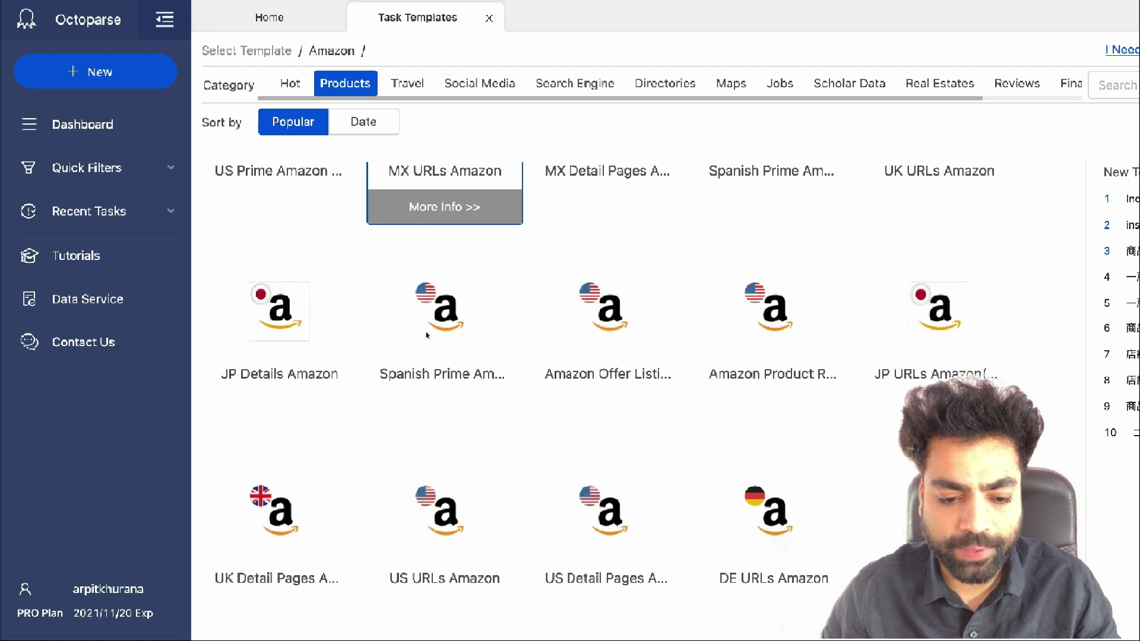
{"action": "scroll", "coordinate": [427, 336], "scroll_direction": "down", "scroll_amount": 3}
{"action": "scroll", "coordinate": [428, 336], "scroll_direction": "down", "scroll_amount": 3}
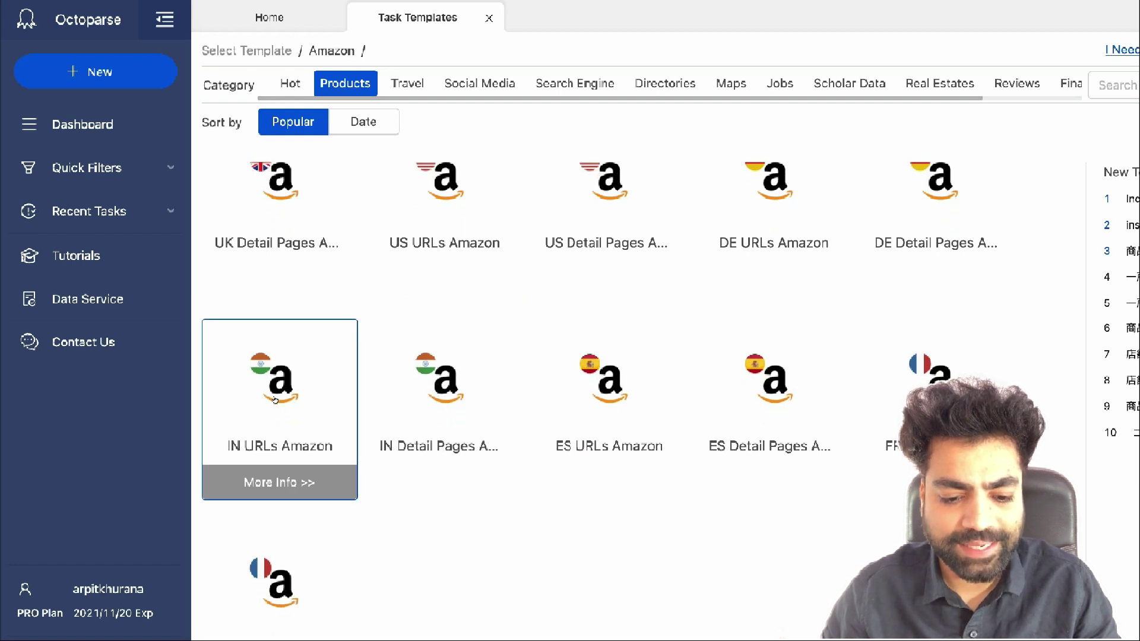
{"action": "left_click", "coordinate": [277, 402]}
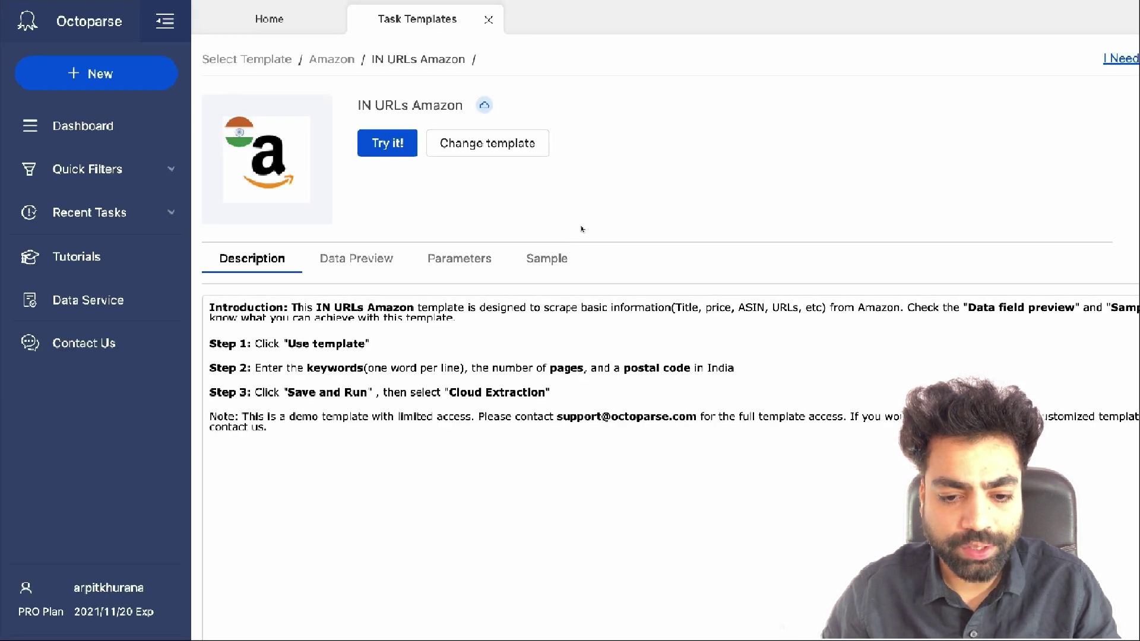
{"action": "left_click", "coordinate": [549, 261]}
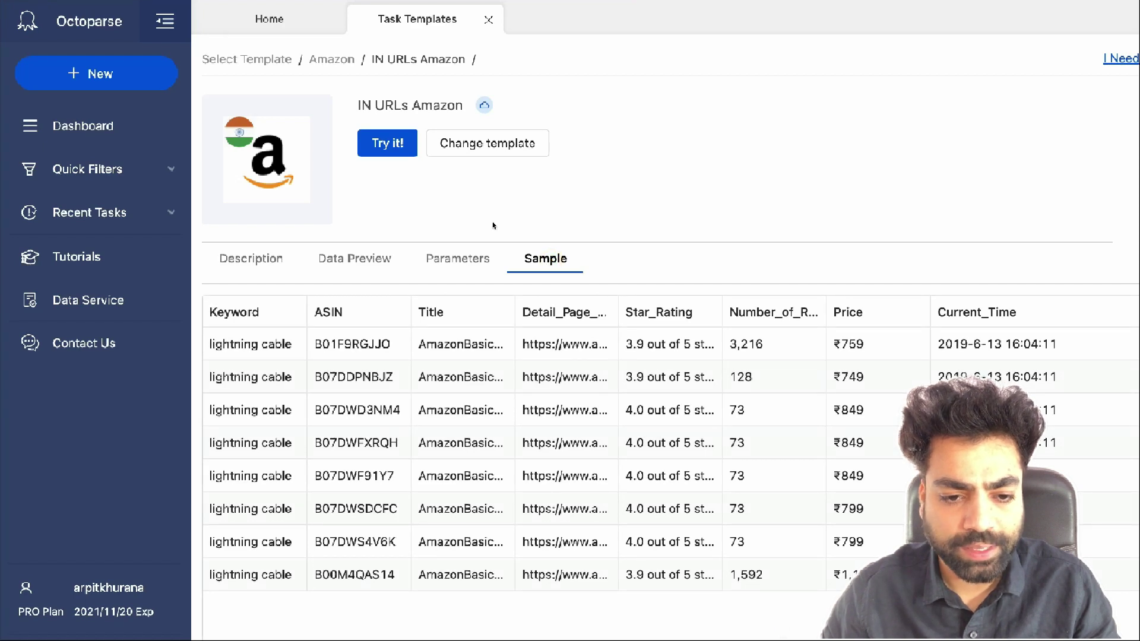
{"action": "left_click", "coordinate": [387, 145]}
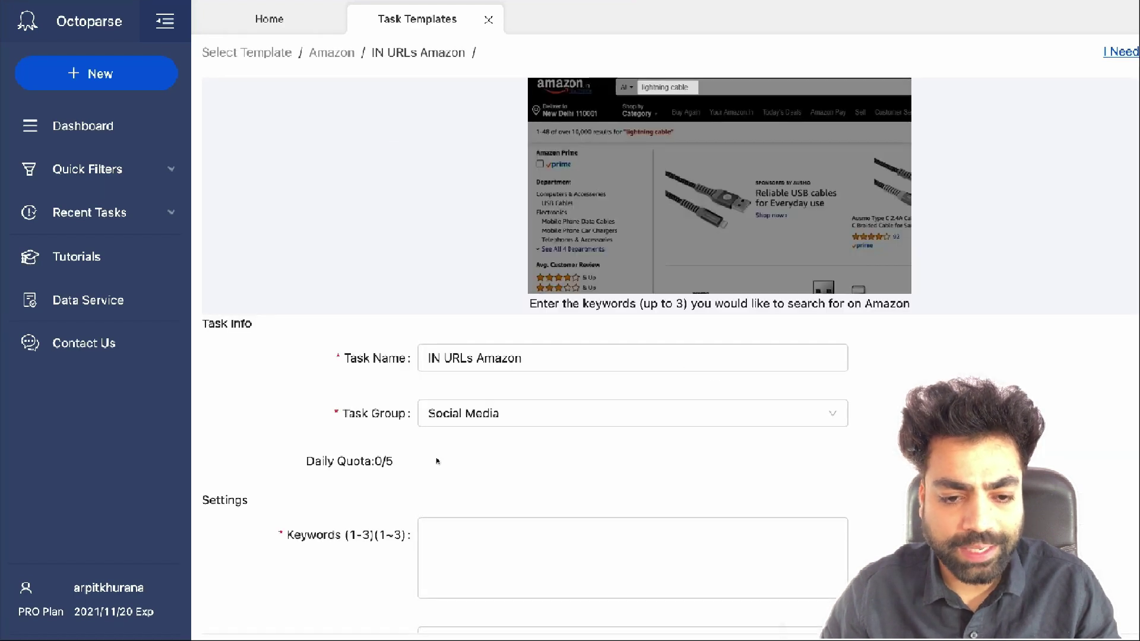
Enter the keywords iphone Covers and iphone Accessories on separate lines
{"action": "left_click", "coordinate": [455, 452]}
{"action": "type", "text": "iphone Covers iphone Accessories"}
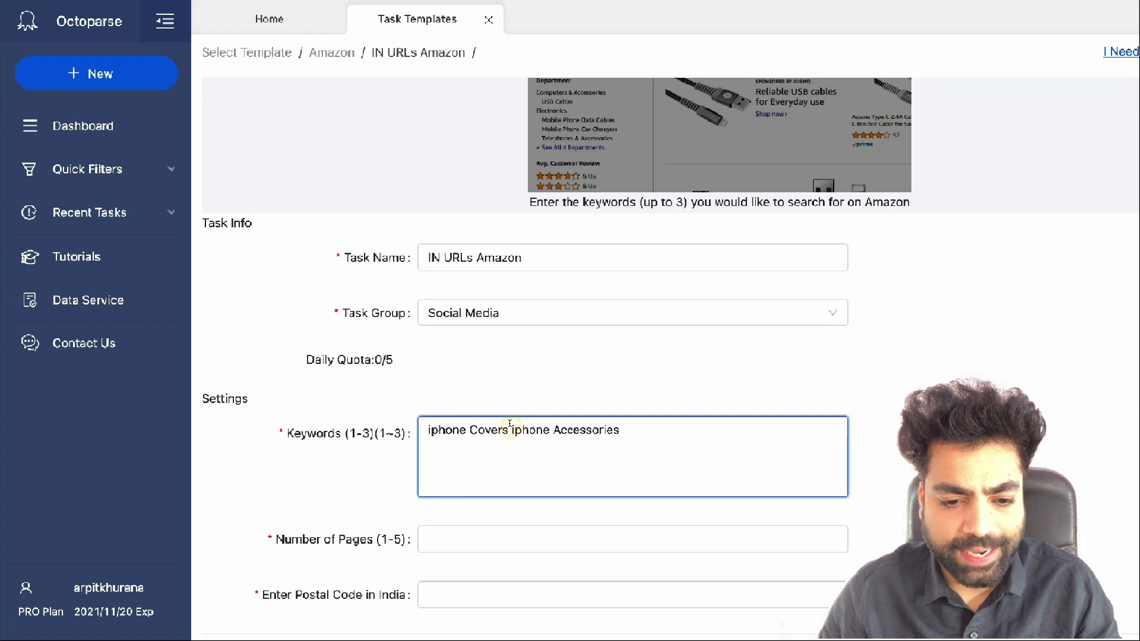
{"action": "left_click", "coordinate": [509, 423]}
{"action": "key", "text": "Return"}
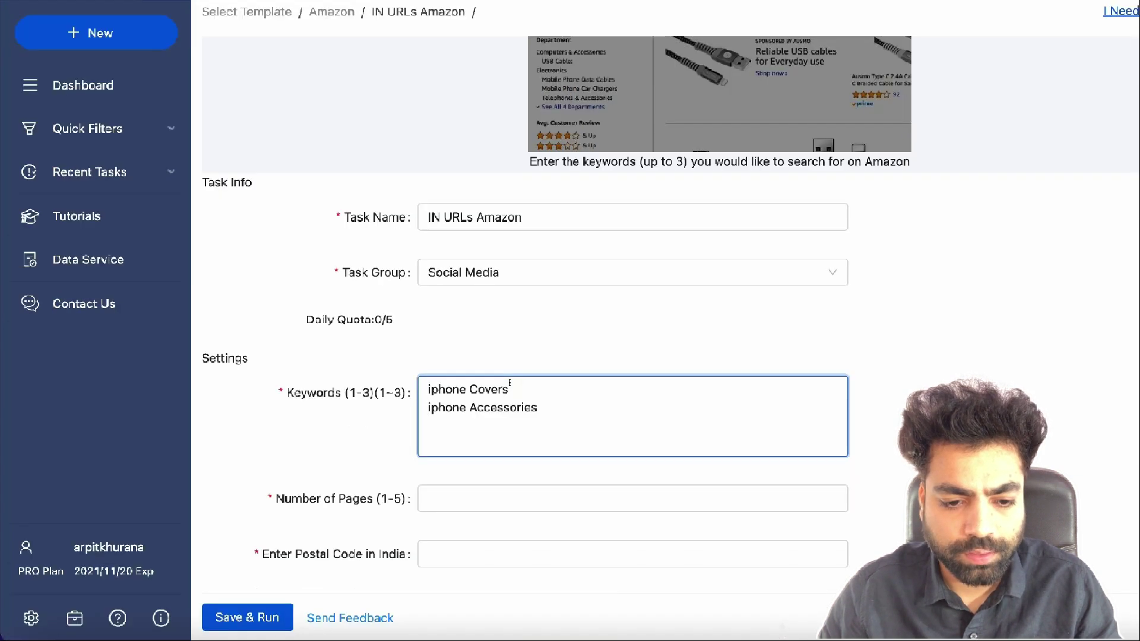
Set 2 pages and postal code 110021, then save and run the task in the cloud
{"action": "left_click", "coordinate": [505, 499]}
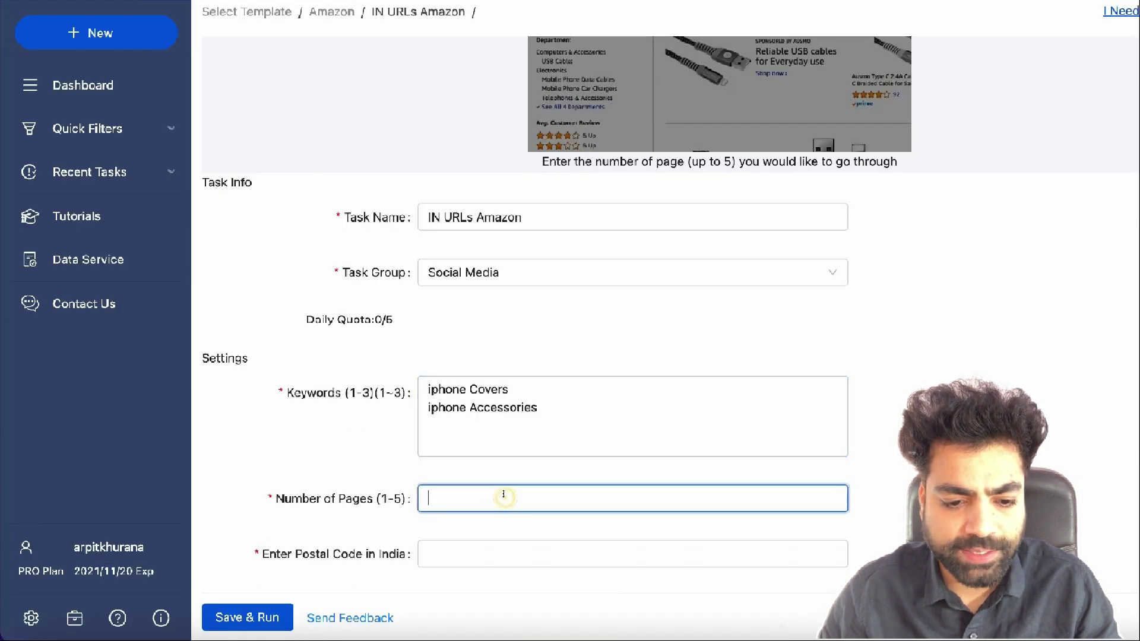
{"action": "type", "text": "2"}
{"action": "left_click", "coordinate": [490, 553]}
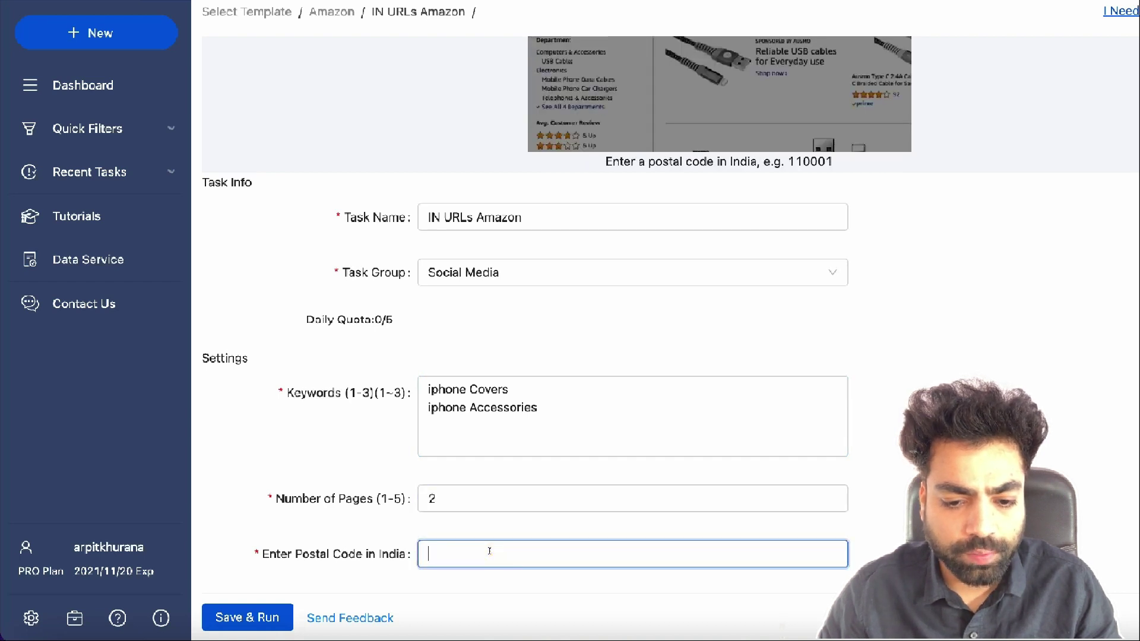
{"action": "type", "text": "110"}
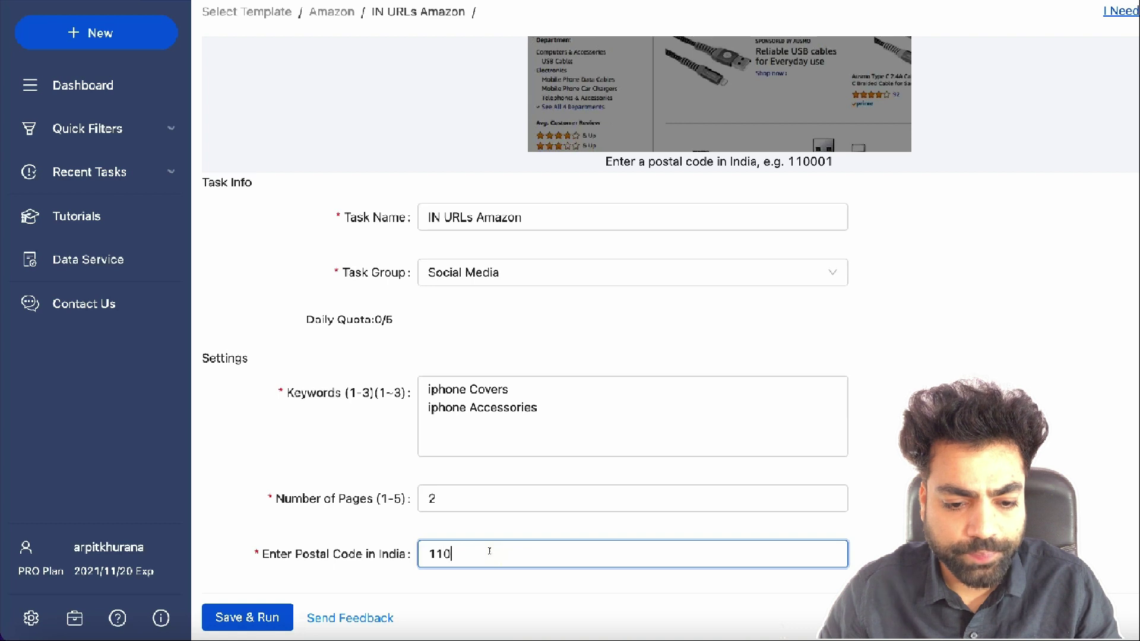
{"action": "type", "text": "021"}
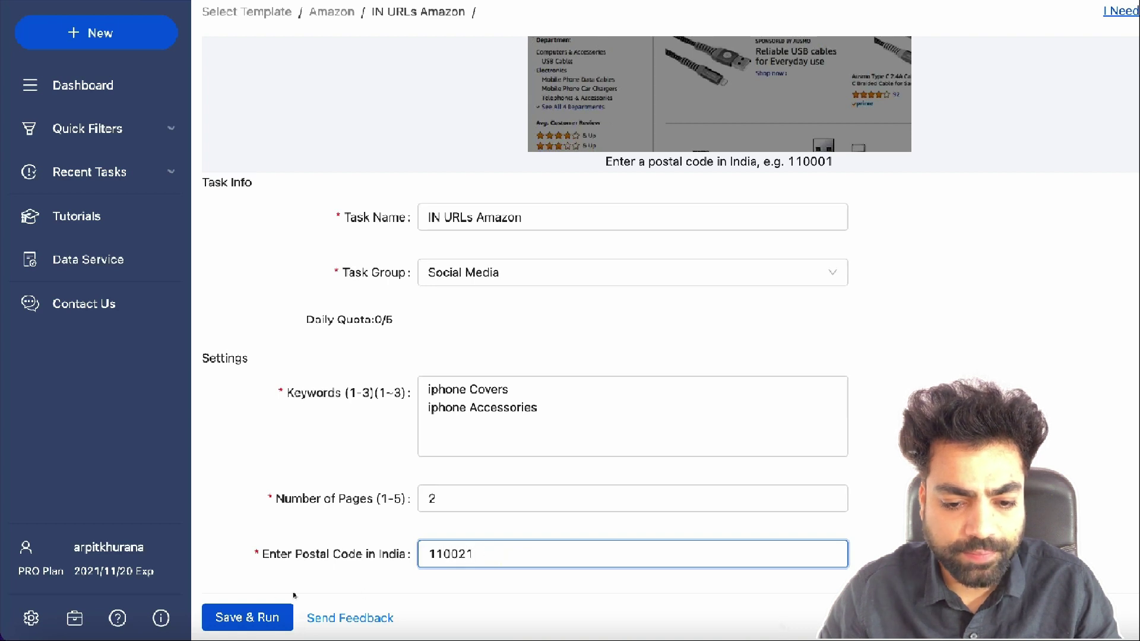
{"action": "left_click", "coordinate": [249, 618]}
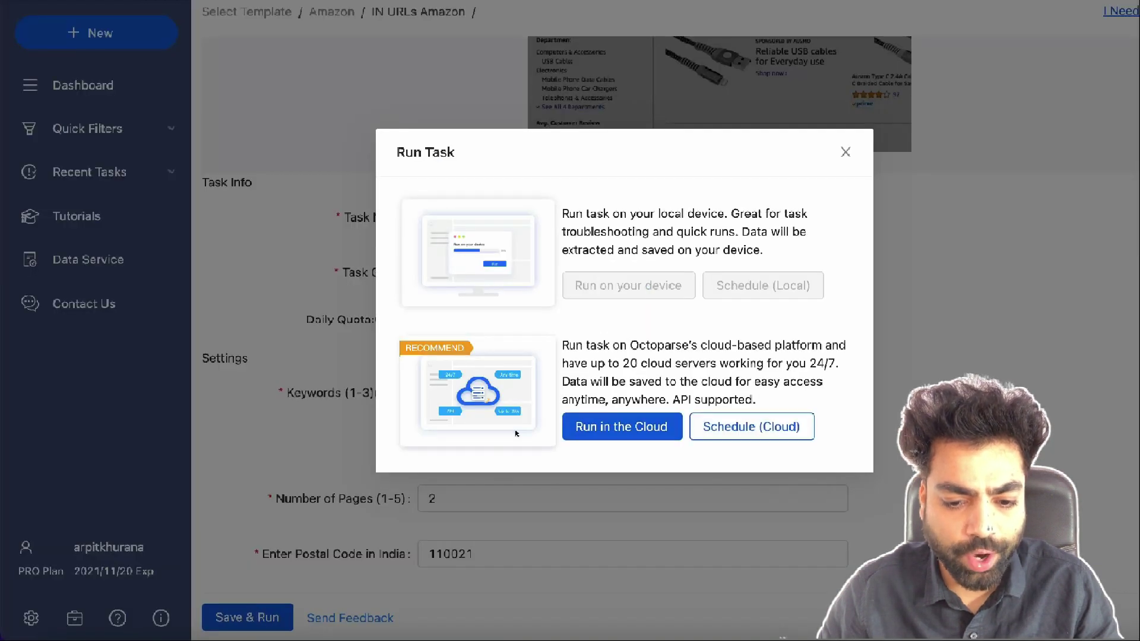
{"action": "left_click", "coordinate": [606, 425]}
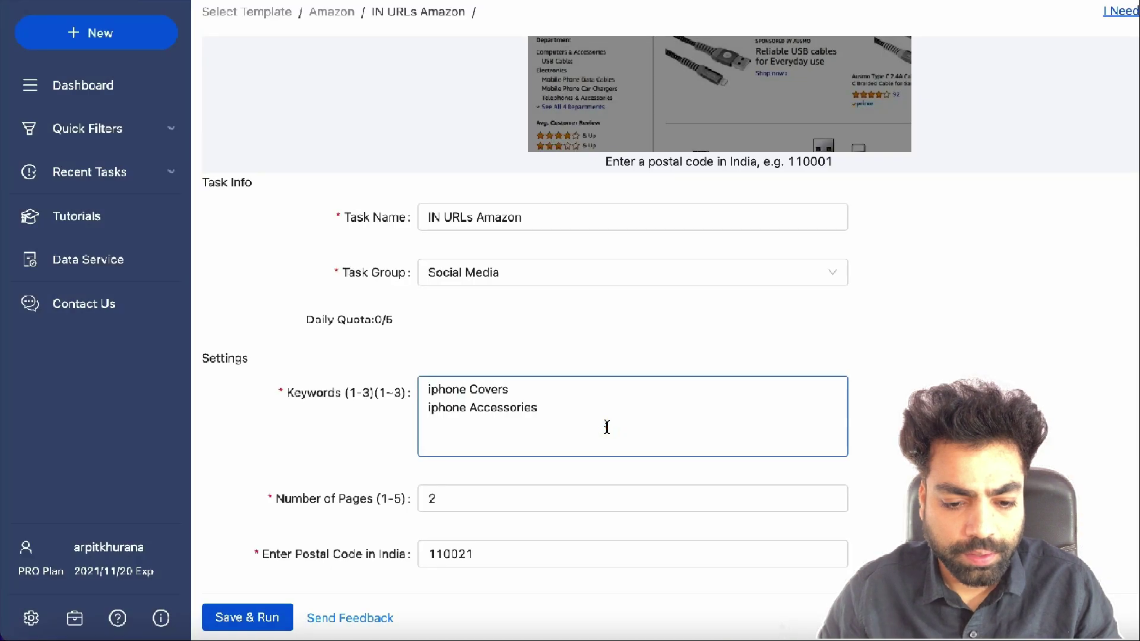
View the cloud-extracted data of the IN URLs Amazon task
{"action": "left_click", "coordinate": [87, 79]}
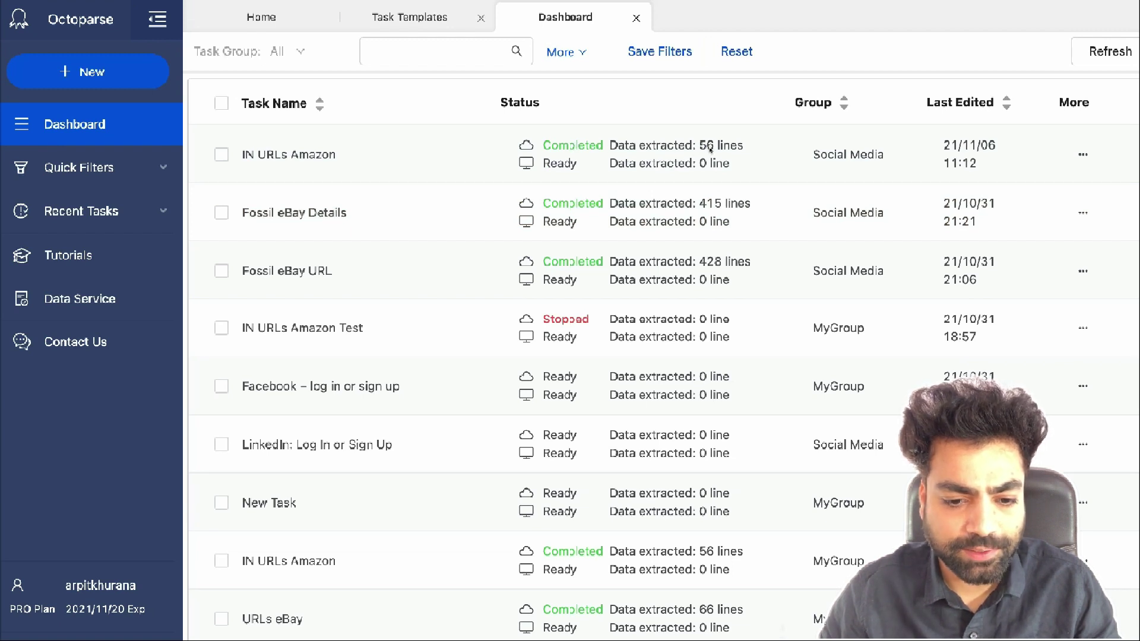
{"action": "left_click", "coordinate": [1082, 156]}
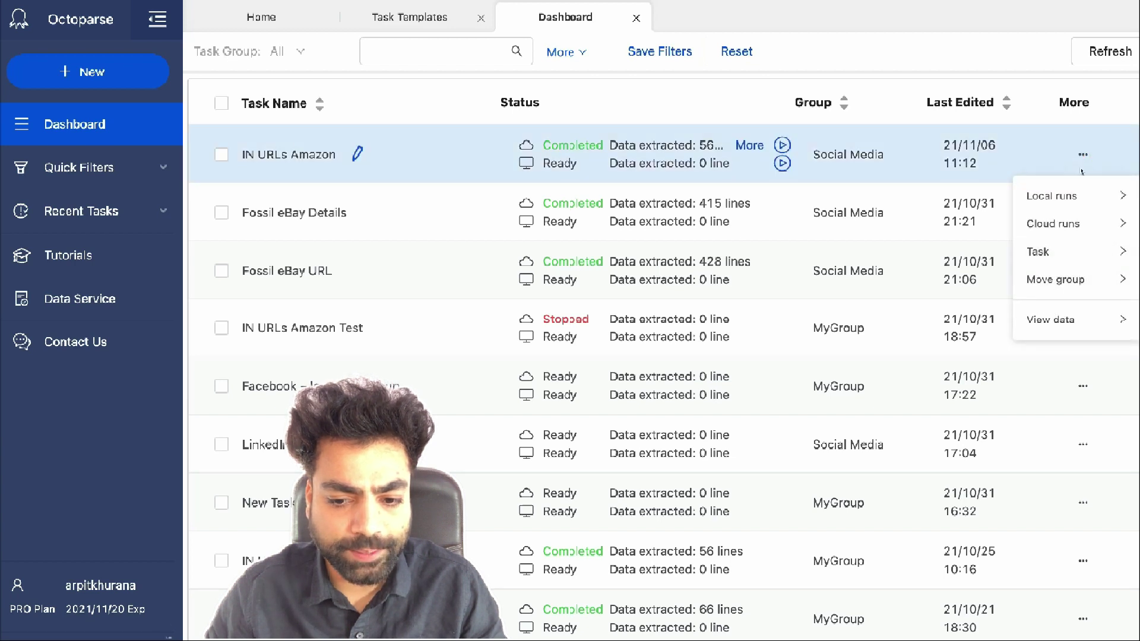
{"action": "mouse_move", "coordinate": [1054, 319]}
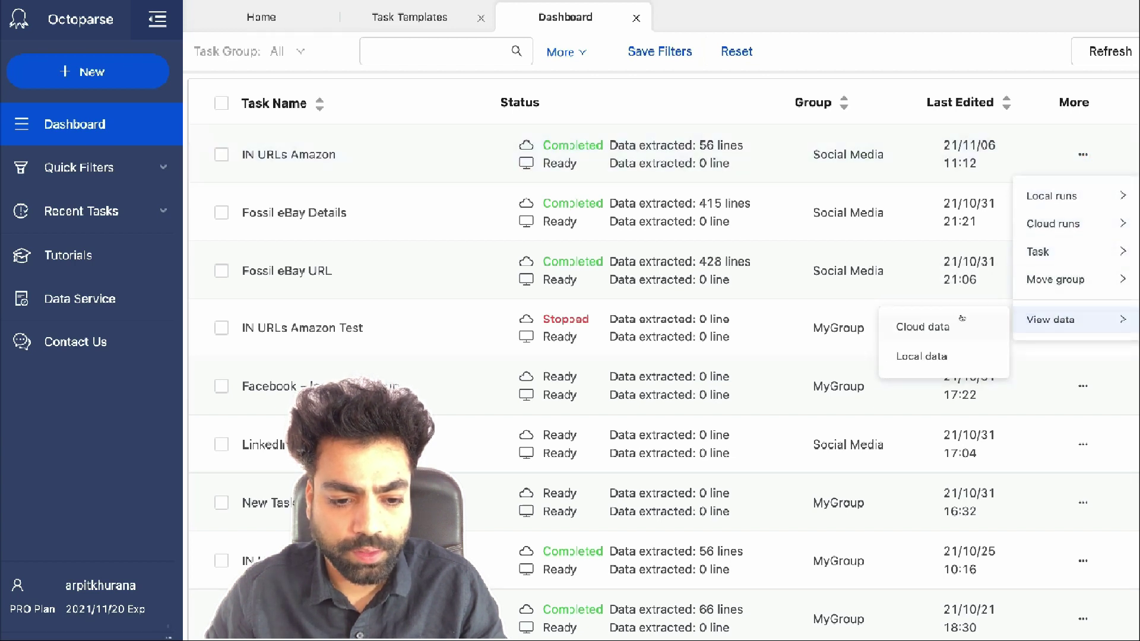
{"action": "left_click", "coordinate": [923, 327]}
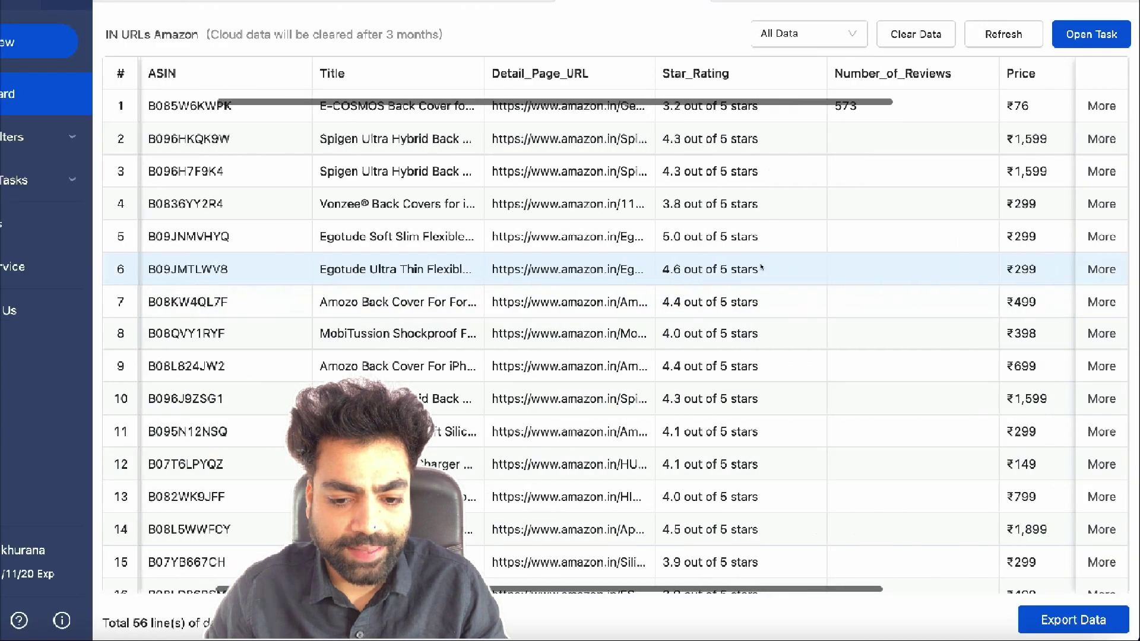
{"action": "scroll", "coordinate": [761, 268], "scroll_direction": "right", "scroll_amount": 5}
{"action": "scroll", "coordinate": [761, 268], "scroll_direction": "left", "scroll_amount": 8}
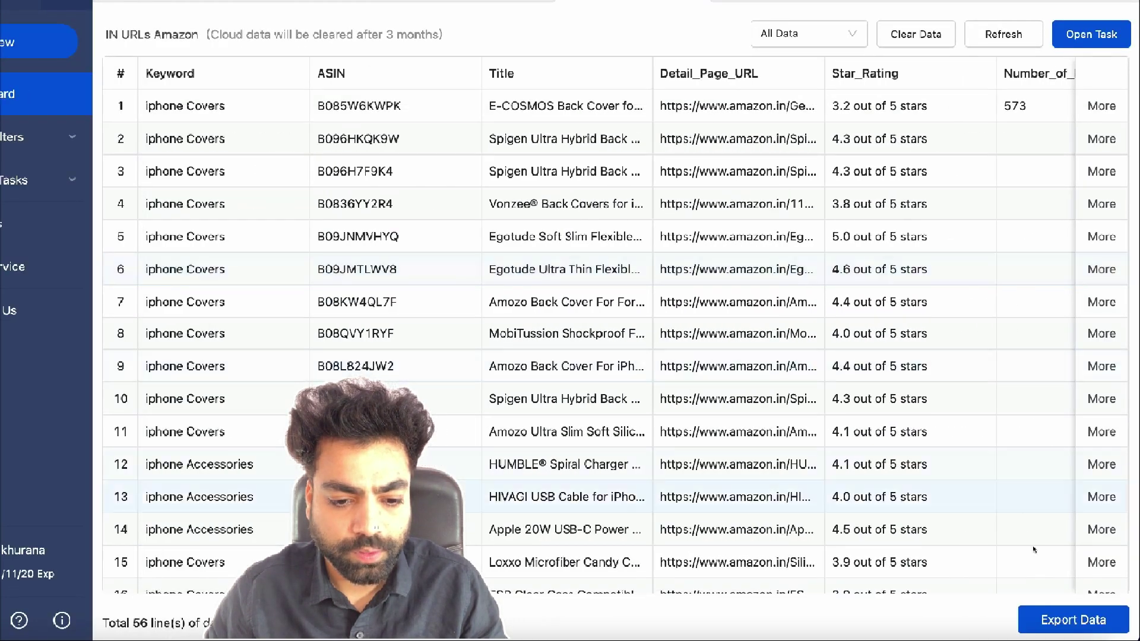
Export all data as Excel to Documents as IN URLs Amazon and open the file
{"action": "left_click", "coordinate": [1059, 621]}
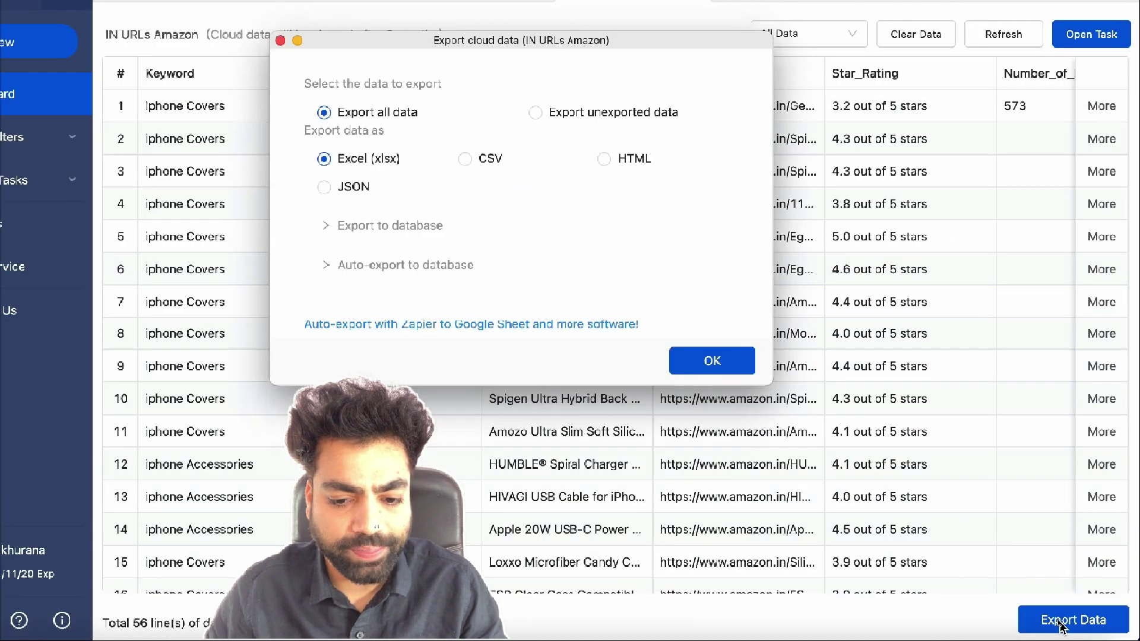
{"action": "left_click", "coordinate": [712, 360]}
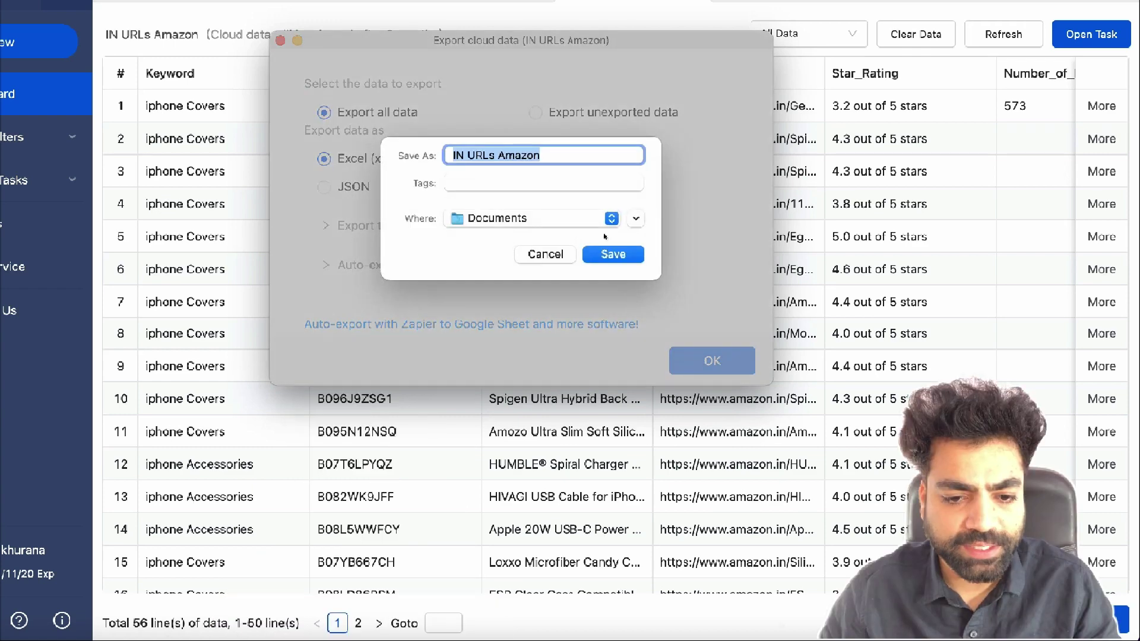
{"action": "left_click", "coordinate": [612, 256]}
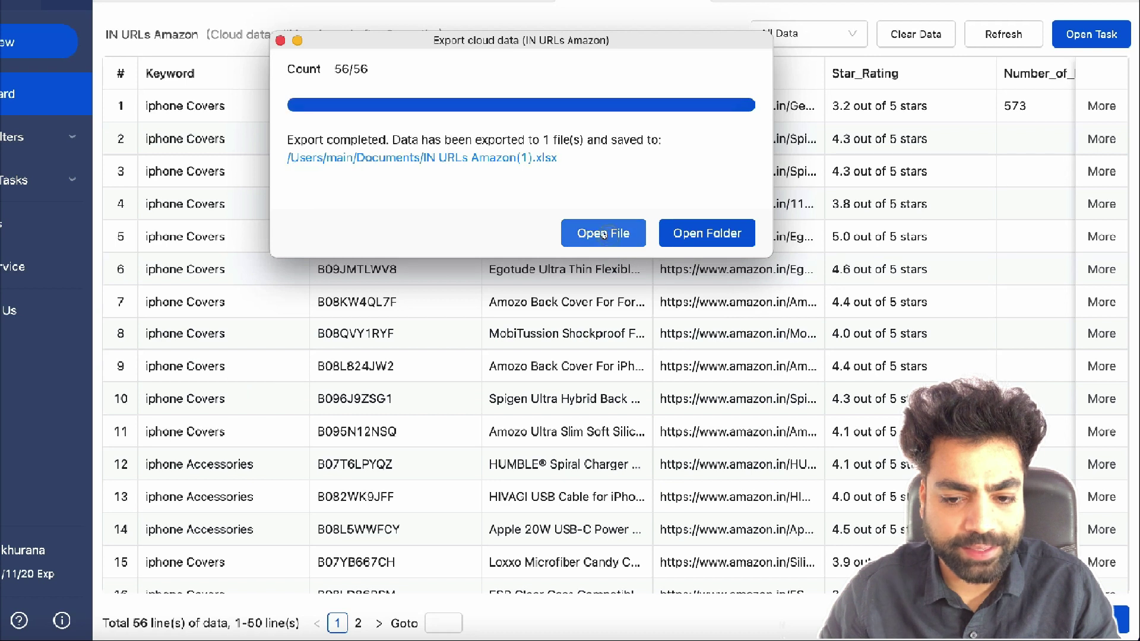
{"action": "left_click", "coordinate": [603, 235]}
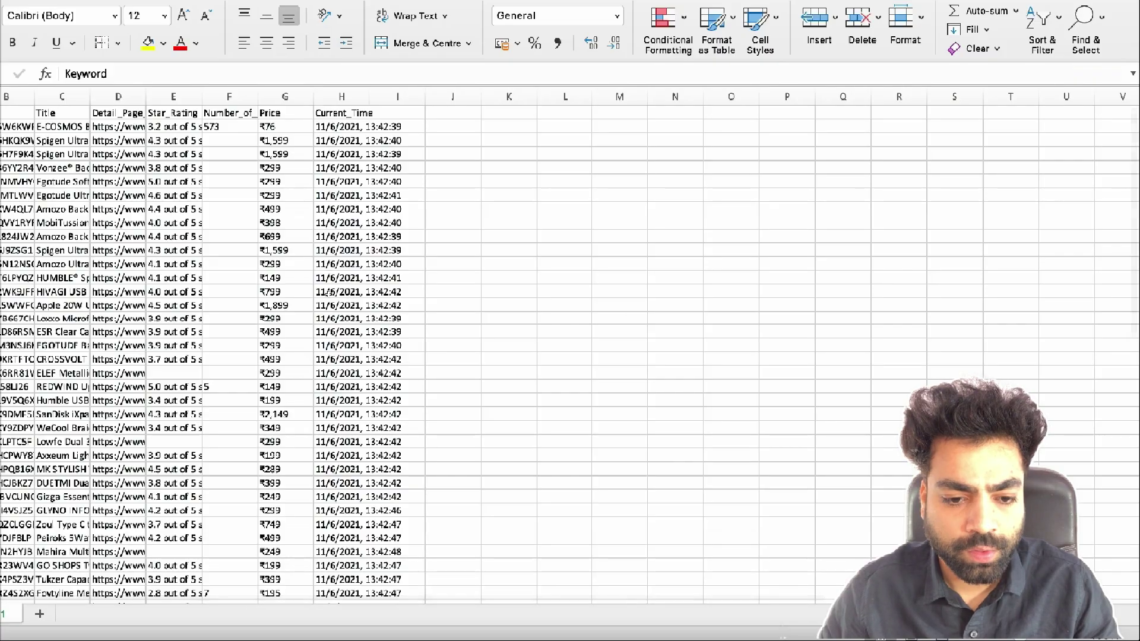
{"action": "scroll", "coordinate": [60, 206], "scroll_direction": "up", "scroll_amount": 5}
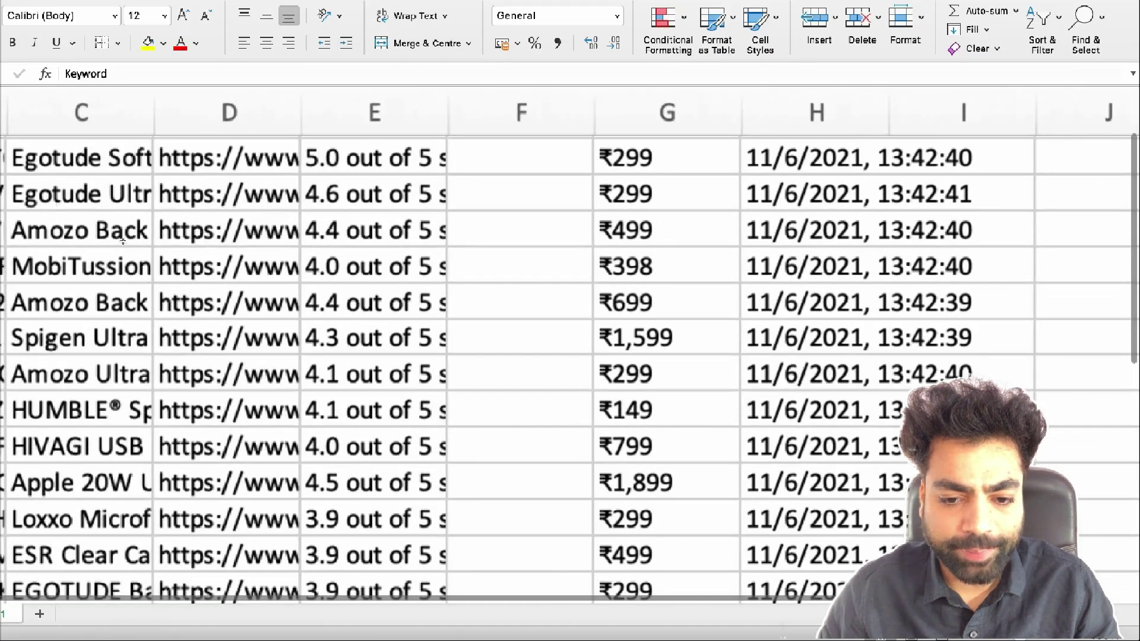
{"action": "scroll", "coordinate": [123, 240], "scroll_direction": "up", "scroll_amount": 1}
{"action": "scroll", "coordinate": [123, 240], "scroll_direction": "left", "scroll_amount": 4}
{"action": "scroll", "coordinate": [139, 261], "scroll_direction": "up", "scroll_amount": 4}
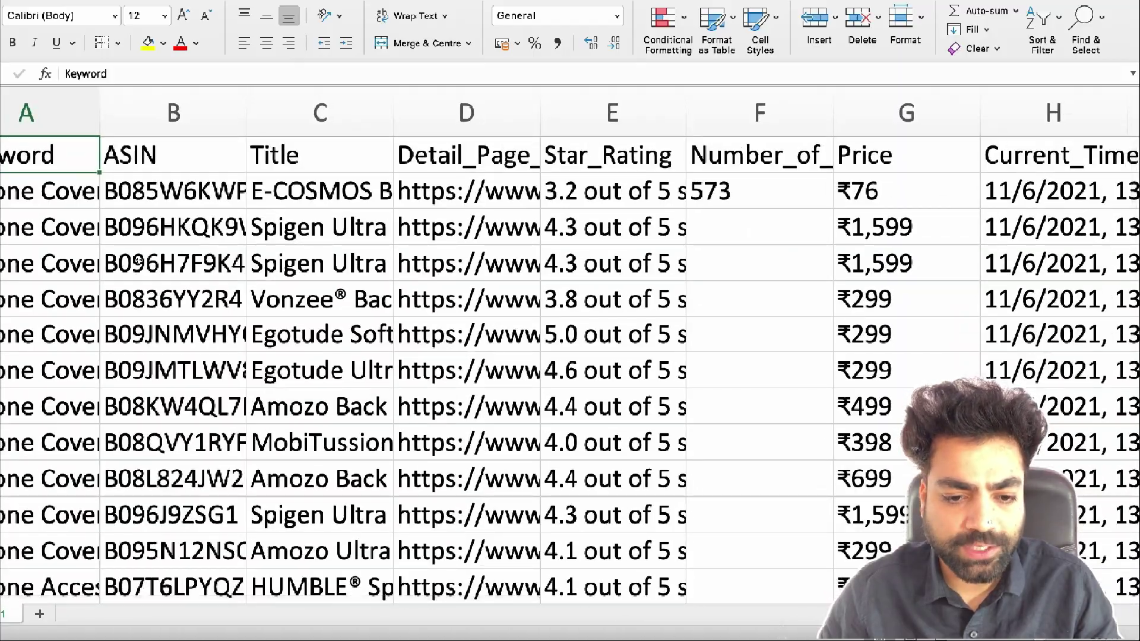
{"action": "scroll", "coordinate": [138, 261], "scroll_direction": "down", "scroll_amount": 5}
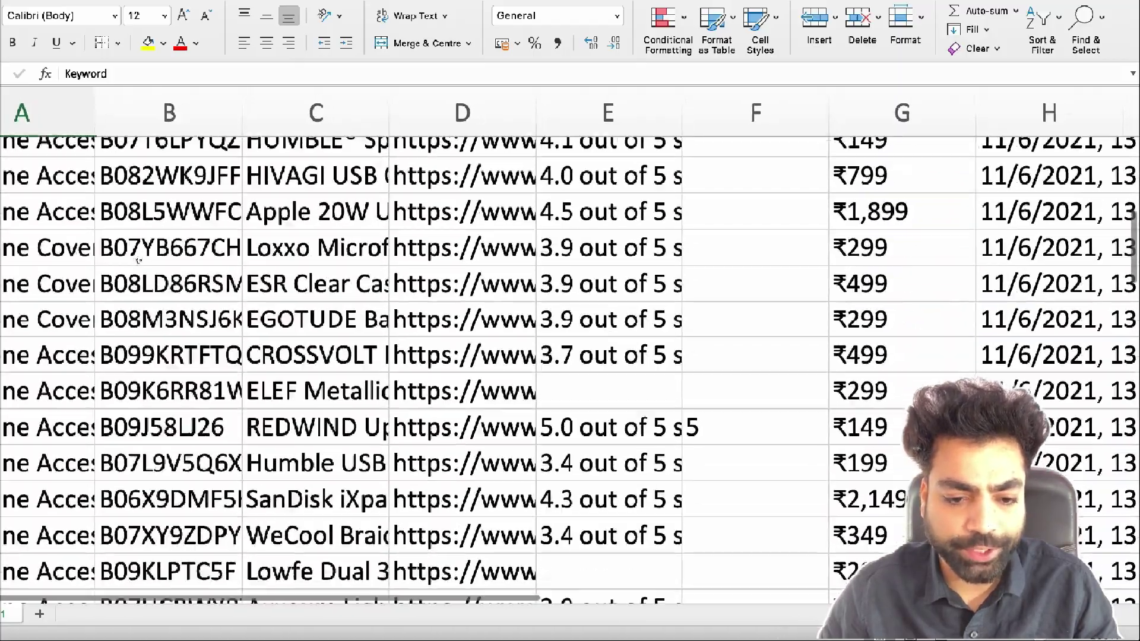
{"action": "scroll", "coordinate": [138, 261], "scroll_direction": "down", "scroll_amount": 3}
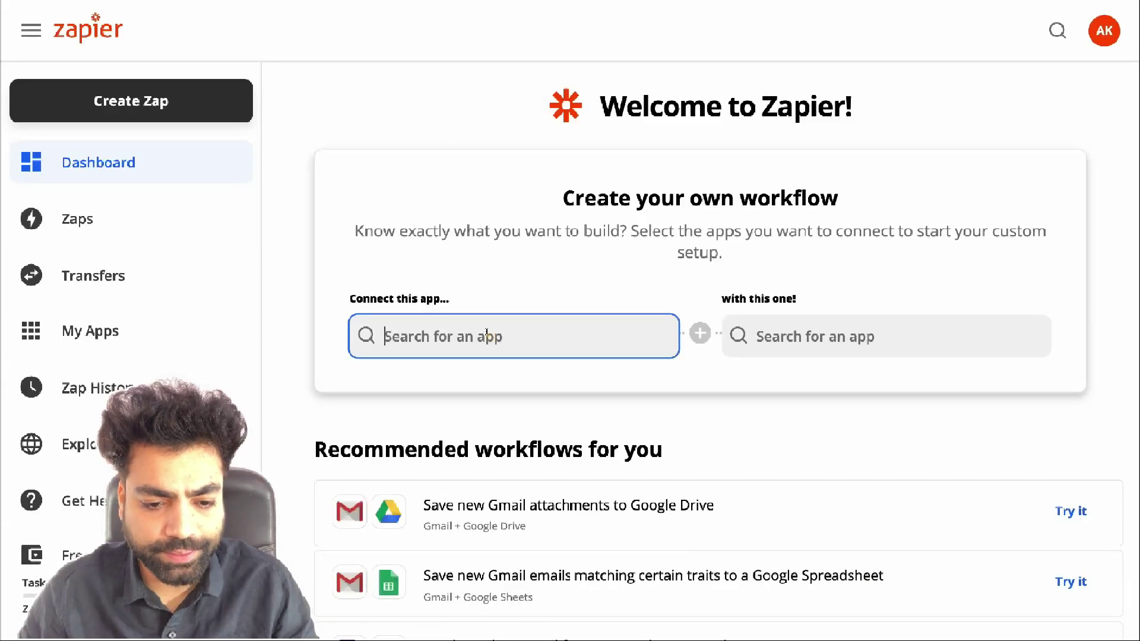
Pick Octoparse and Google Sheets as the two apps to connect
{"action": "type", "text": "octoparse"}
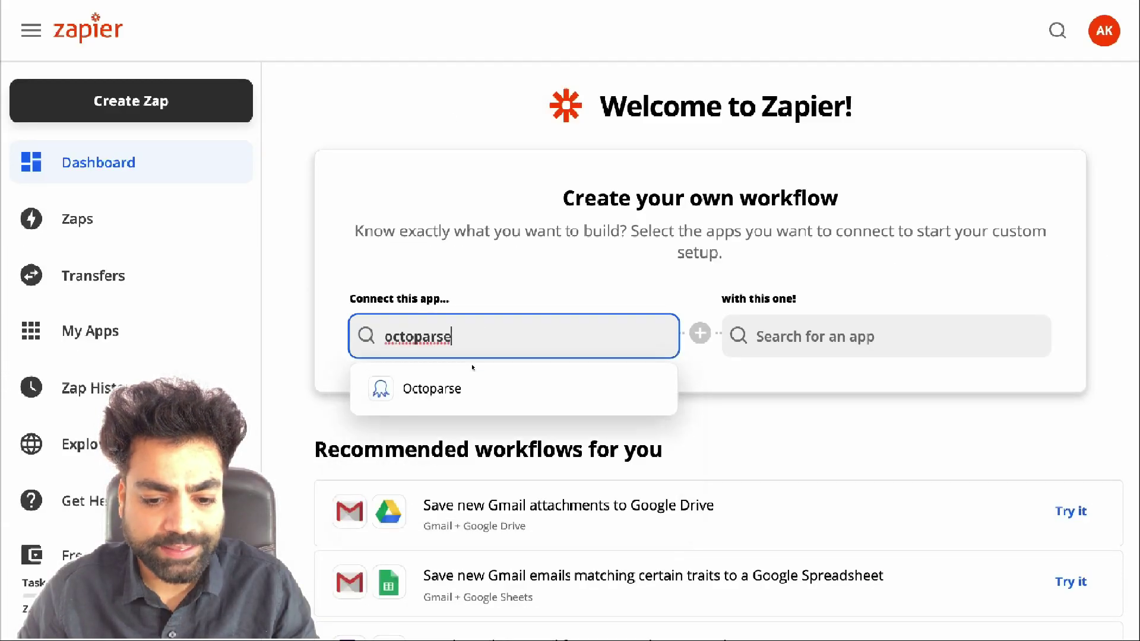
{"action": "left_click", "coordinate": [462, 401]}
{"action": "left_click", "coordinate": [821, 338]}
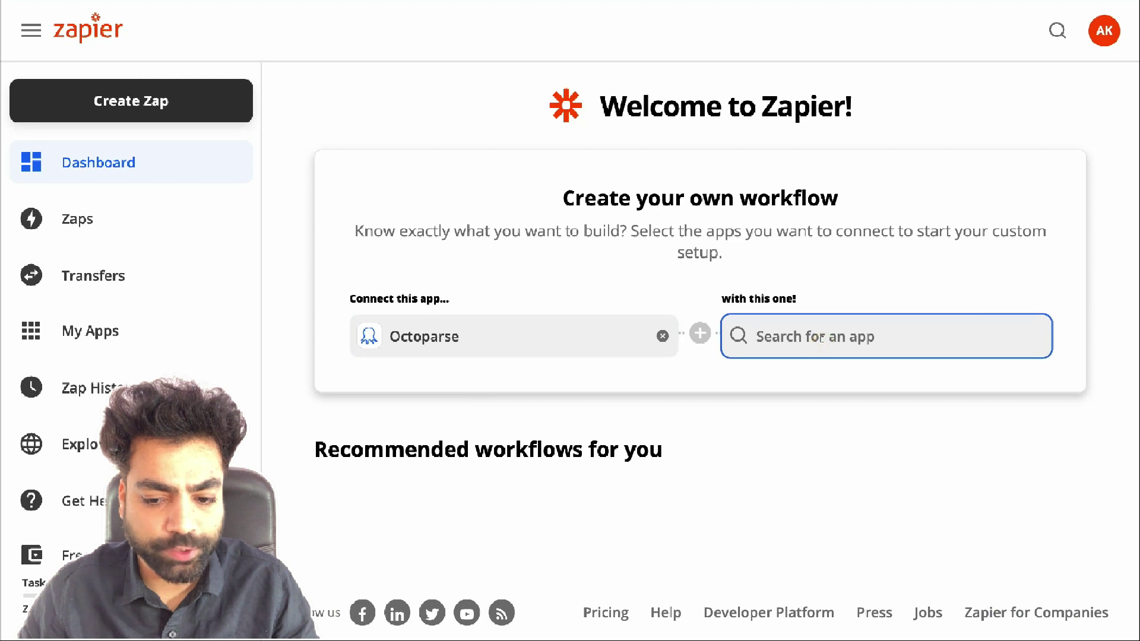
{"action": "type", "text": "google sheets"}
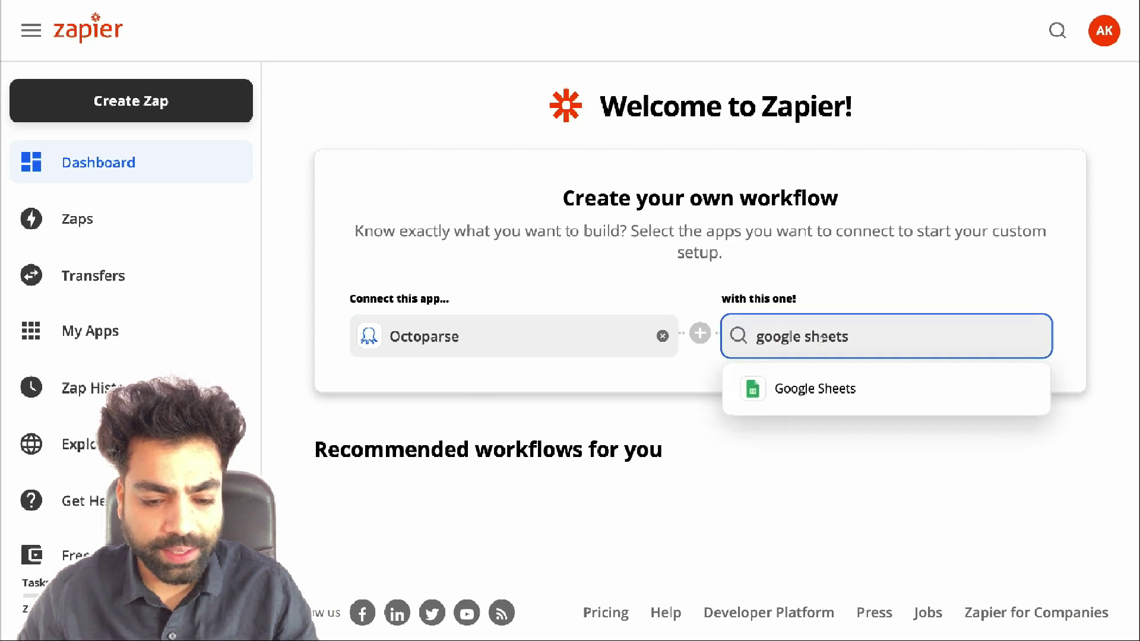
{"action": "left_click", "coordinate": [813, 394]}
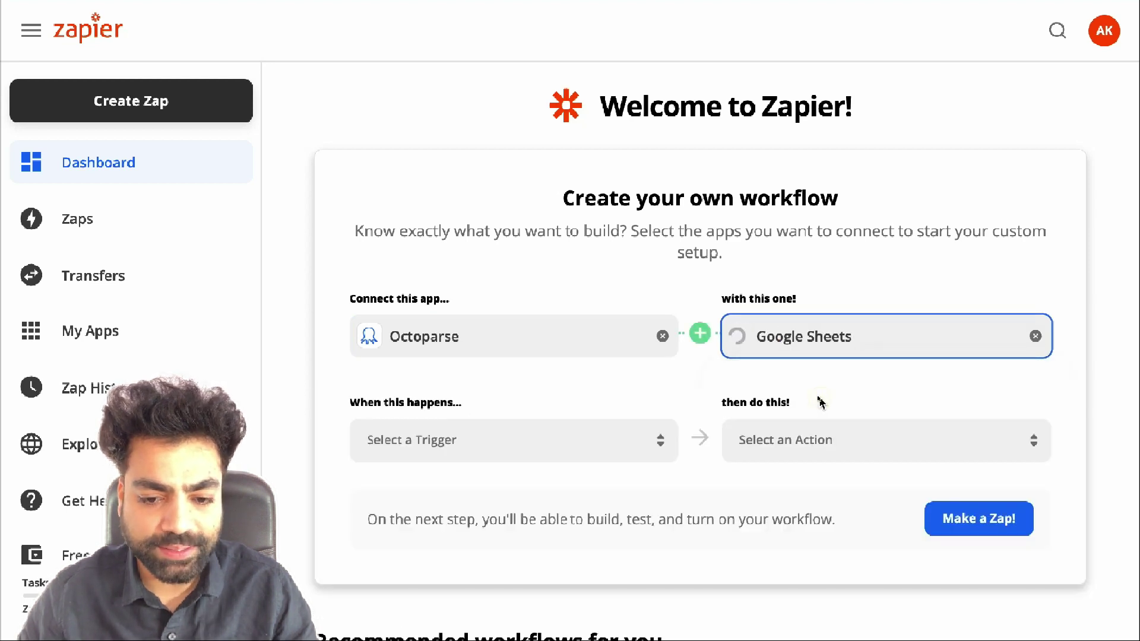
Set trigger New Data Processed and action Create Spreadsheet Row, then build the Zap
{"action": "left_click", "coordinate": [560, 439]}
{"action": "left_click", "coordinate": [494, 493]}
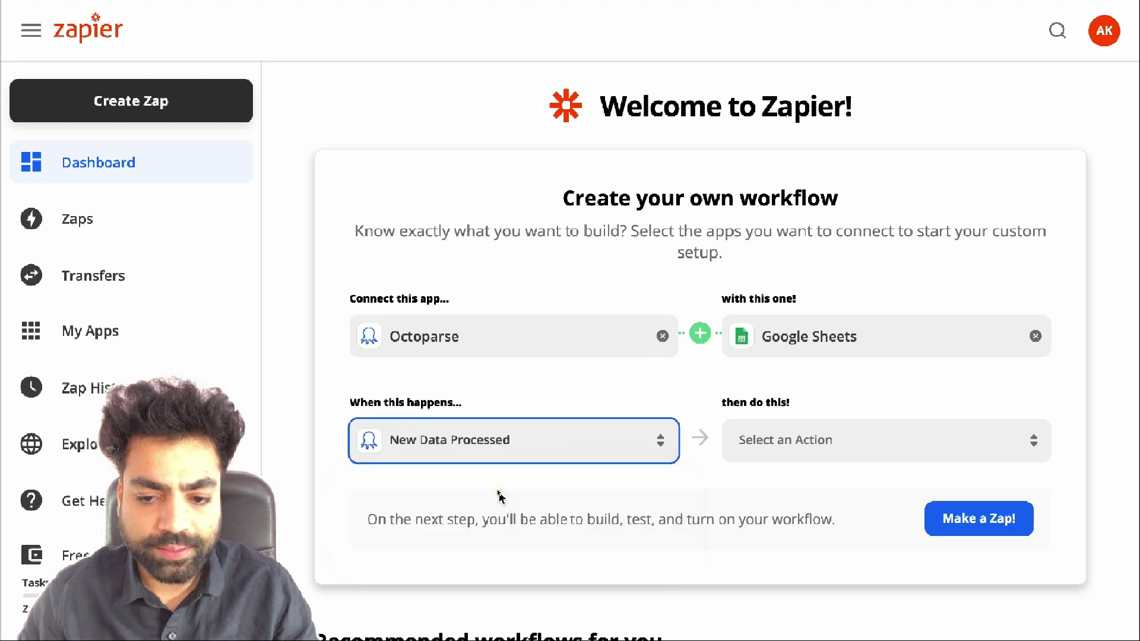
{"action": "left_click", "coordinate": [832, 442]}
{"action": "scroll", "coordinate": [848, 544], "scroll_direction": "down", "scroll_amount": 3}
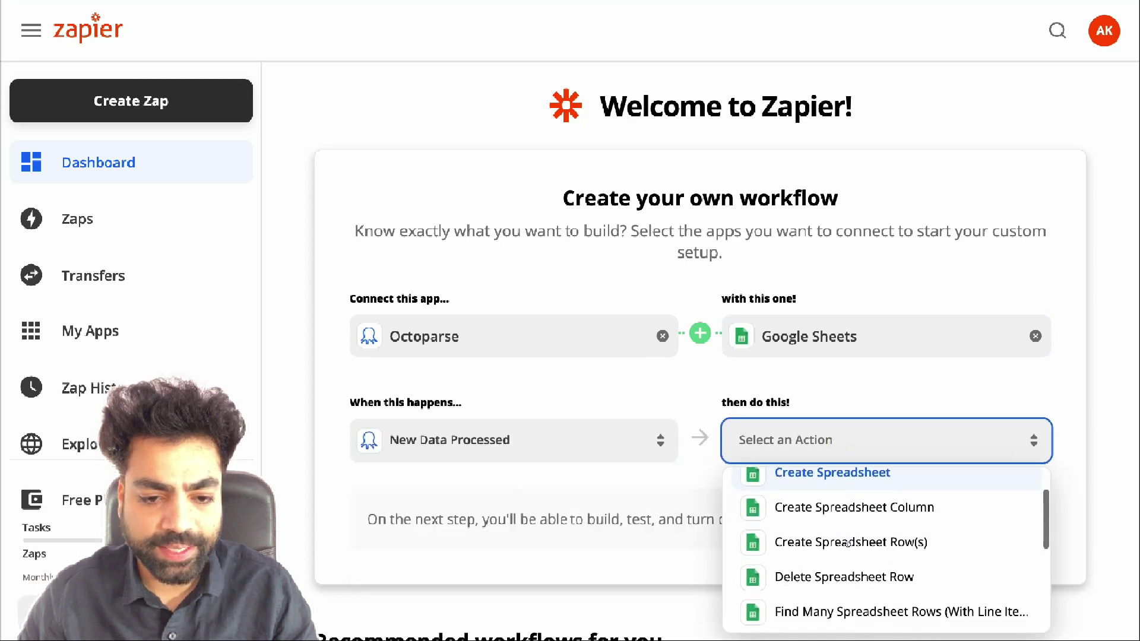
{"action": "left_click", "coordinate": [850, 571]}
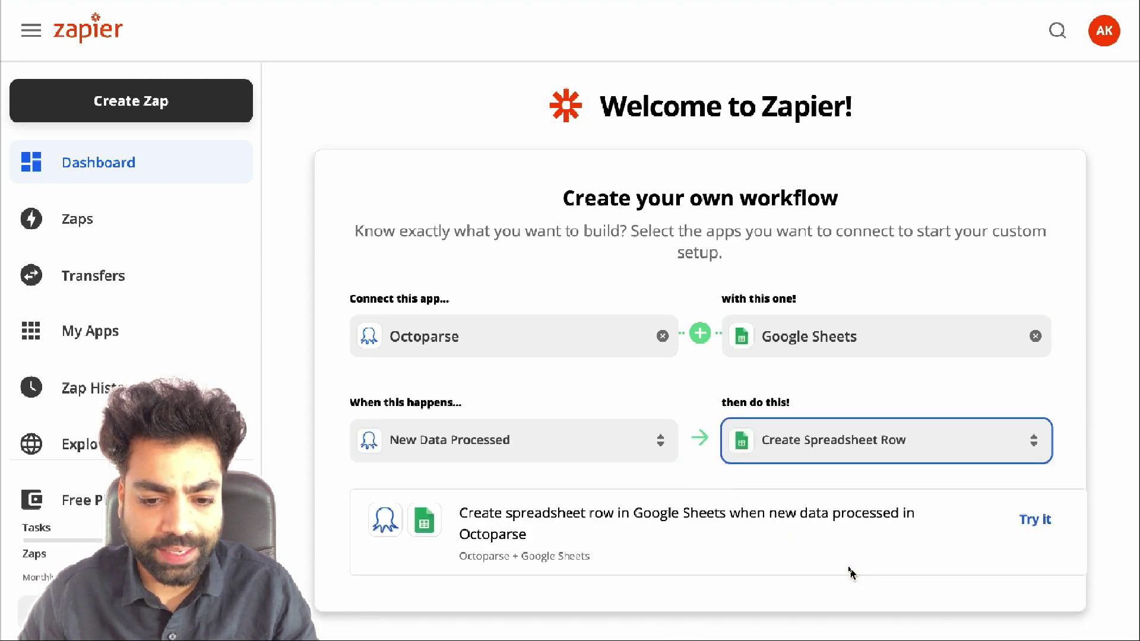
{"action": "left_click", "coordinate": [1033, 520]}
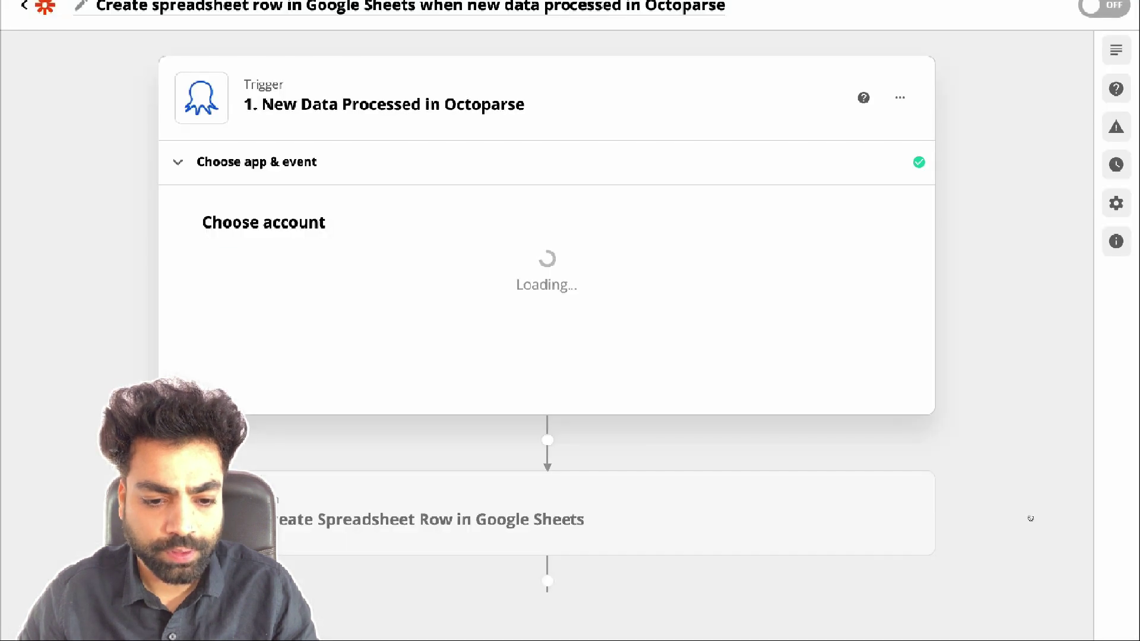
Sign in to the Octoparse account with its e-mail and password and continue
{"action": "left_click", "coordinate": [611, 274]}
{"action": "left_click", "coordinate": [575, 205]}
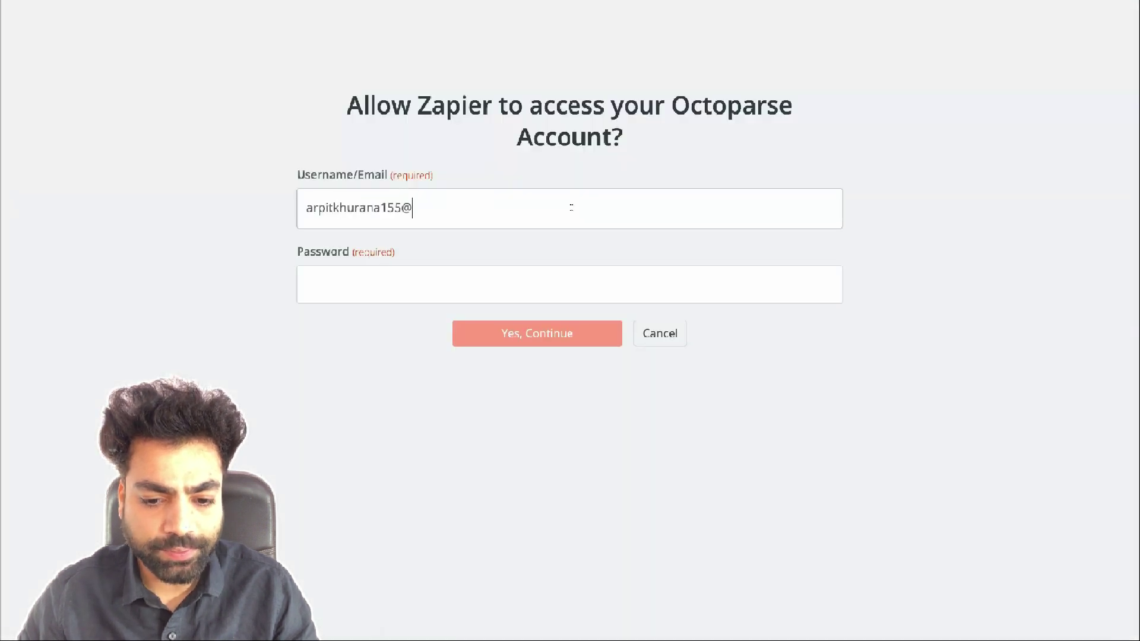
{"action": "key", "text": "Tab"}
{"action": "left_click", "coordinate": [519, 329]}
{"action": "left_click", "coordinate": [526, 358]}
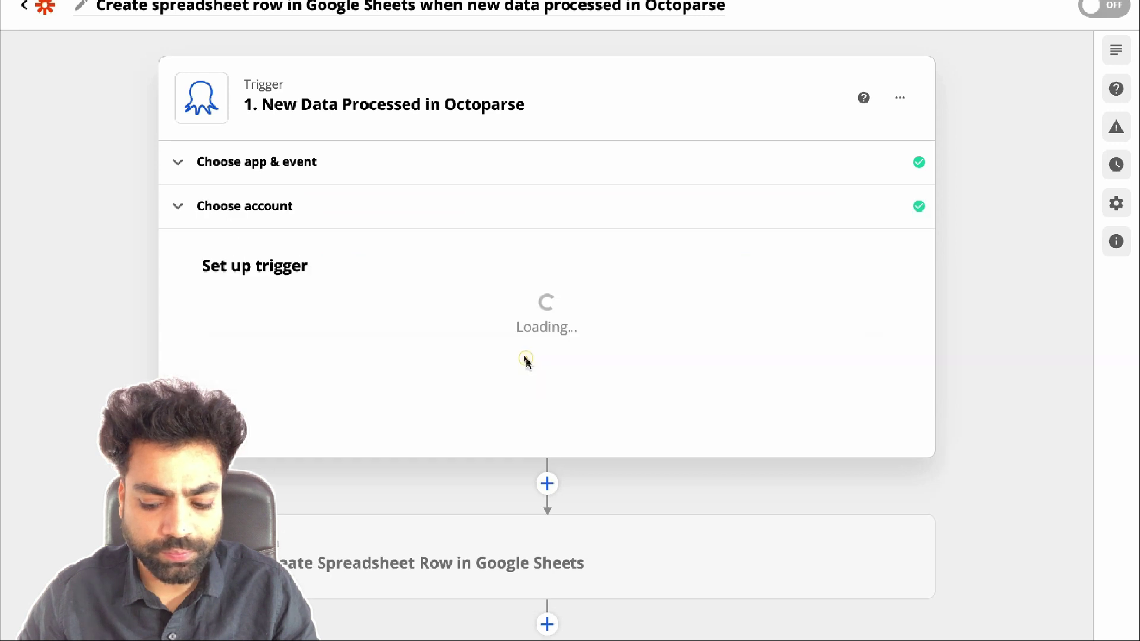
Set the trigger's task group to MyGroup
{"action": "scroll", "coordinate": [525, 359], "scroll_direction": "down", "scroll_amount": 1}
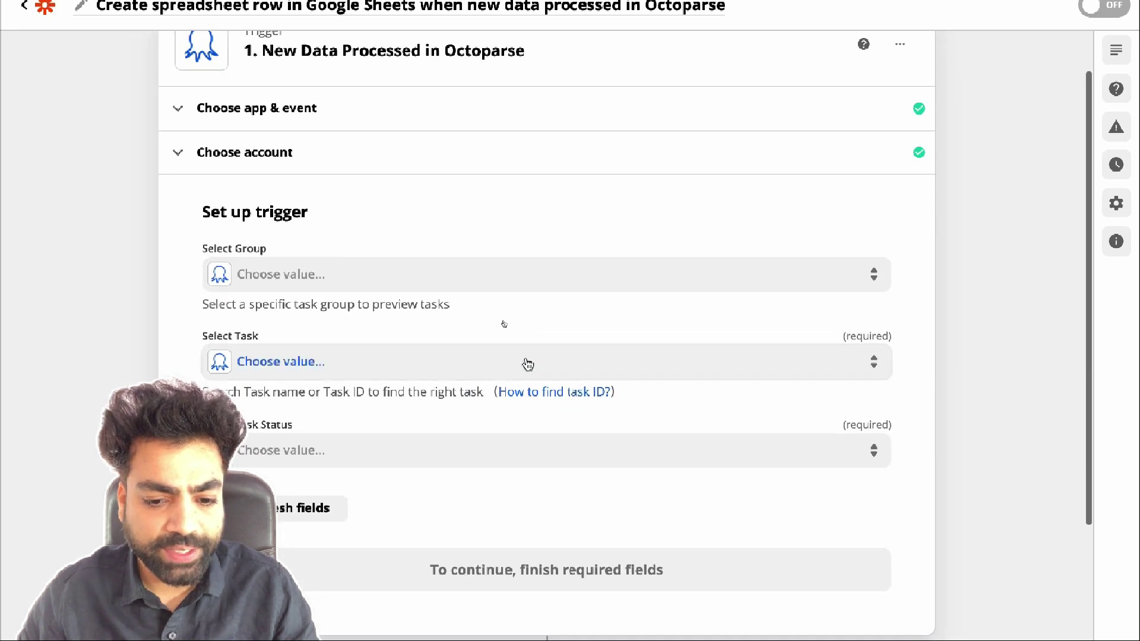
{"action": "left_click", "coordinate": [478, 274]}
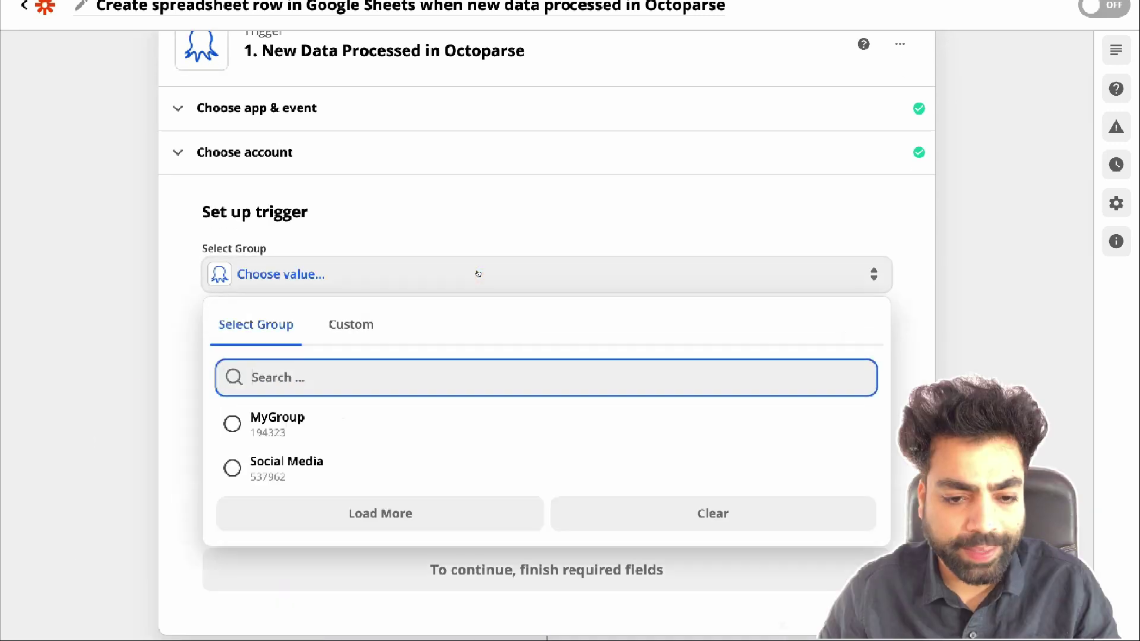
{"action": "left_click", "coordinate": [289, 425]}
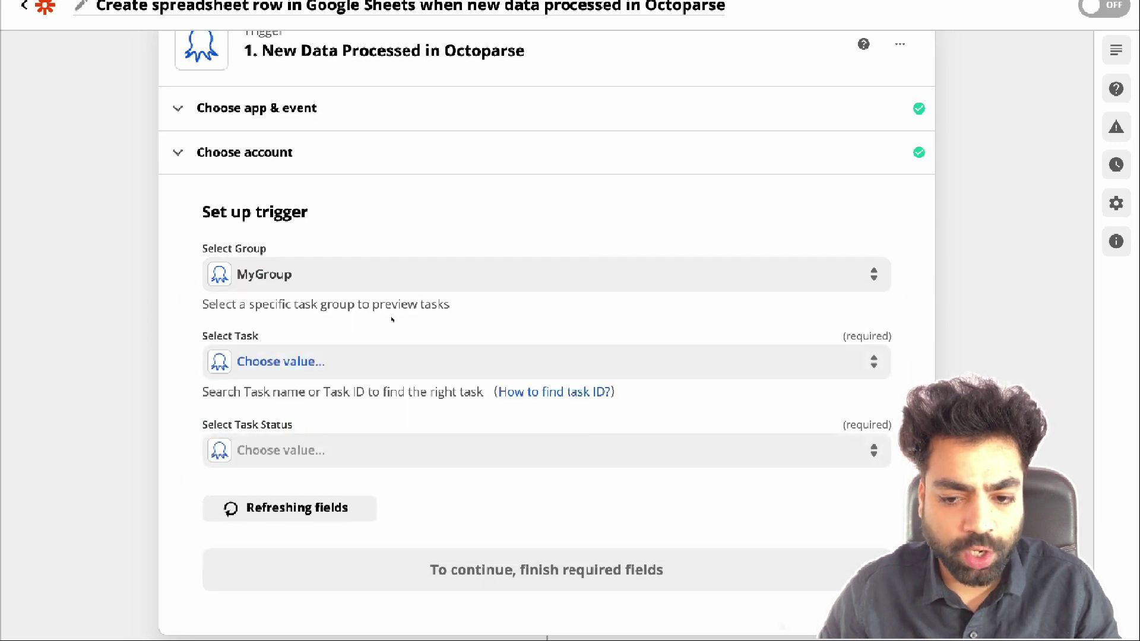
{"action": "key", "text": "alt+Tab"}
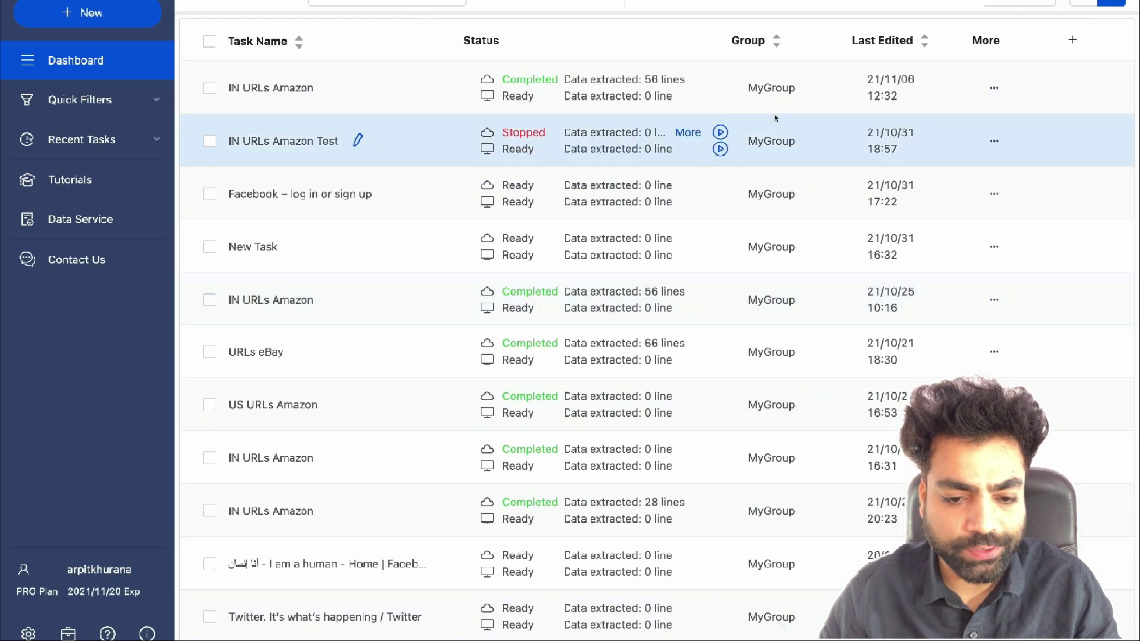
Confirm the task's group is MyGroup, then list the Zap's selectable tasks
{"action": "left_click", "coordinate": [992, 88]}
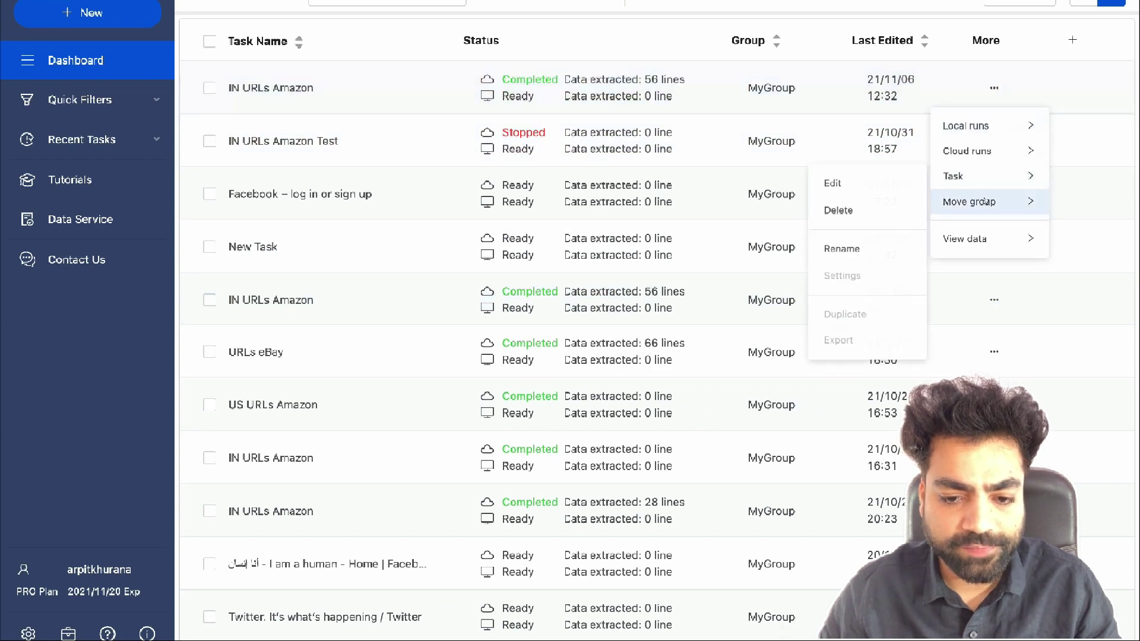
{"action": "mouse_move", "coordinate": [979, 201]}
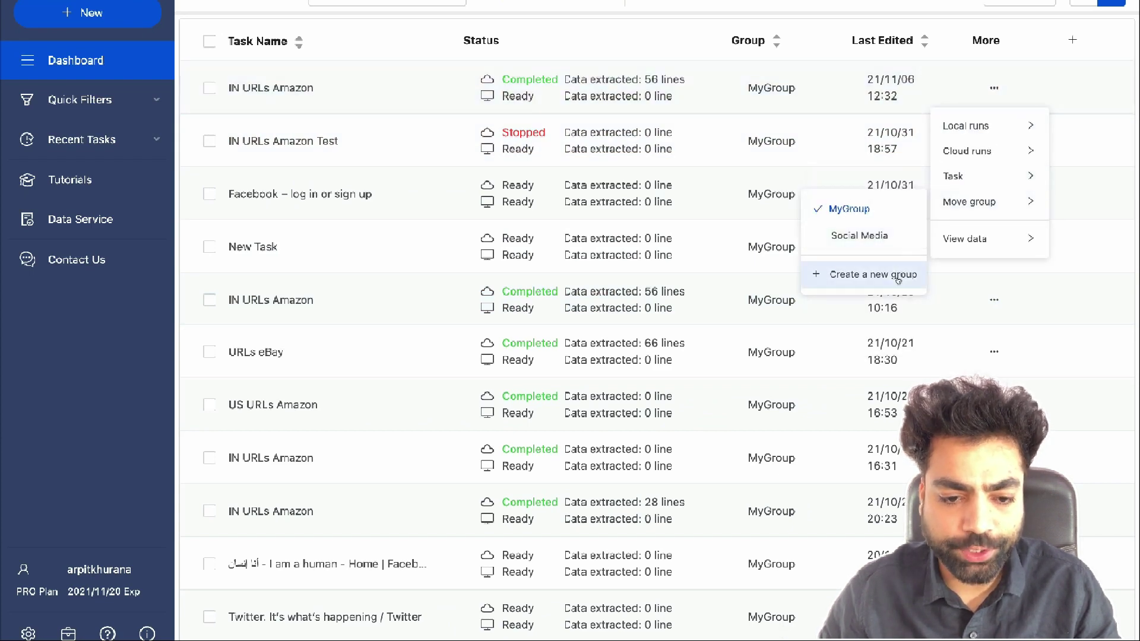
{"action": "key", "text": "alt+Tab"}
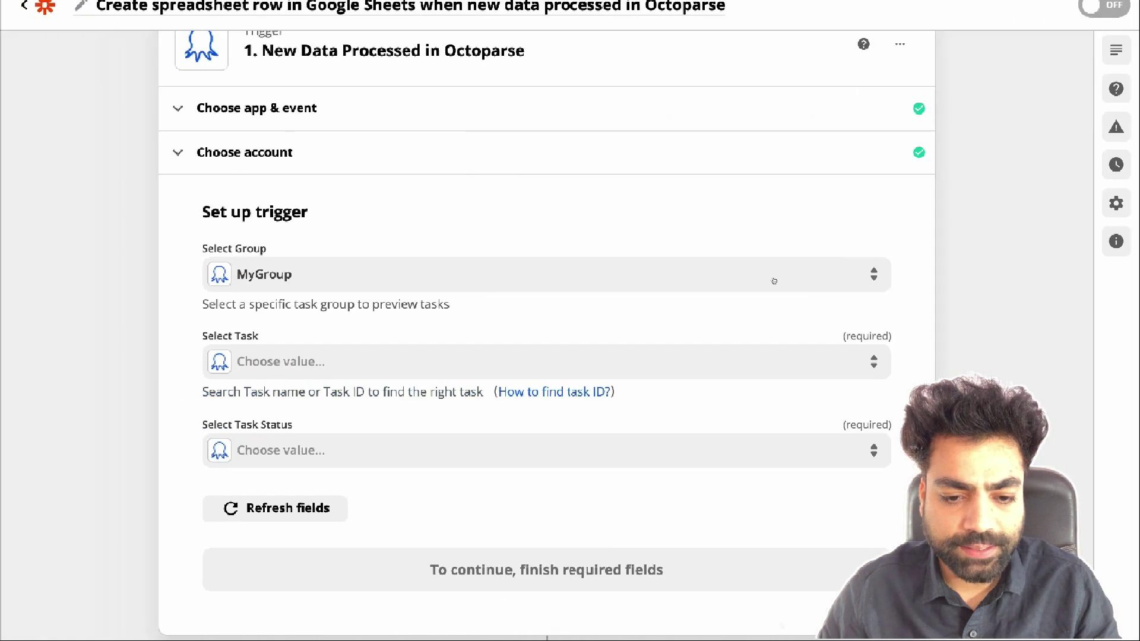
{"action": "left_click", "coordinate": [695, 362]}
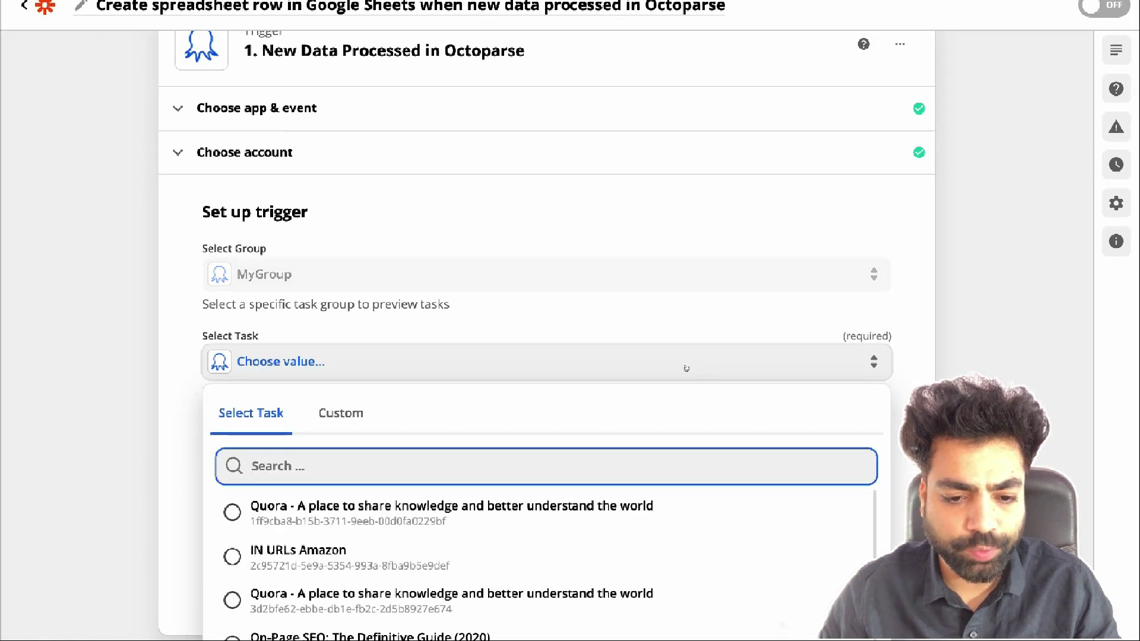
Copy the IN URLs Amazon task ID from the Data Export API dialog, then return to Zapier's task list
{"action": "key", "text": "alt+Tab"}
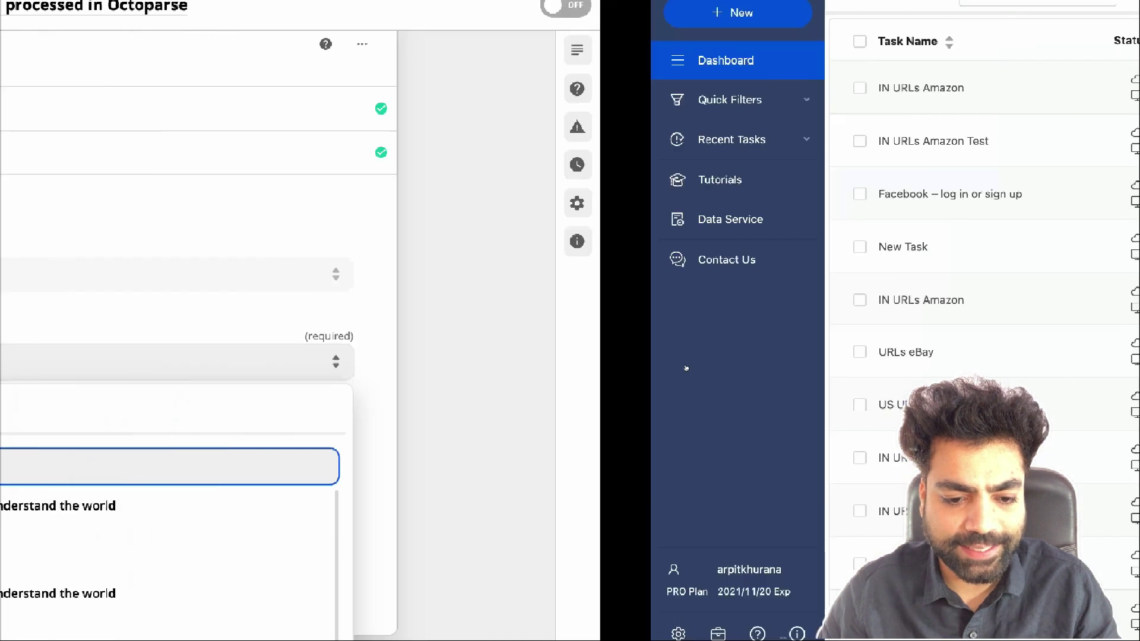
{"action": "left_click", "coordinate": [993, 87]}
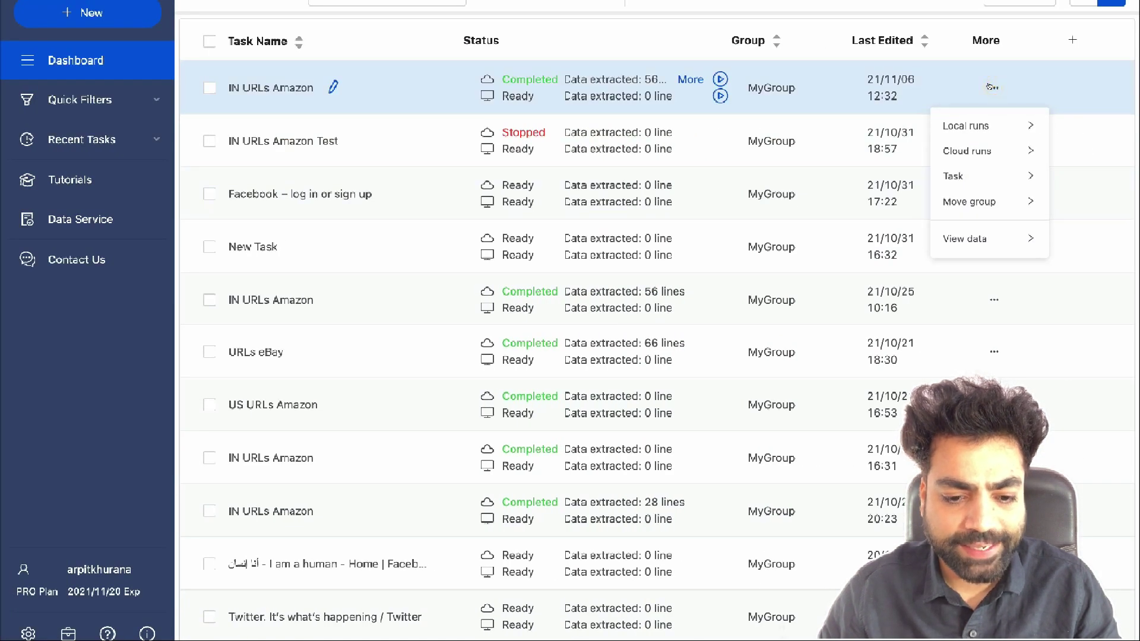
{"action": "mouse_move", "coordinate": [986, 151]}
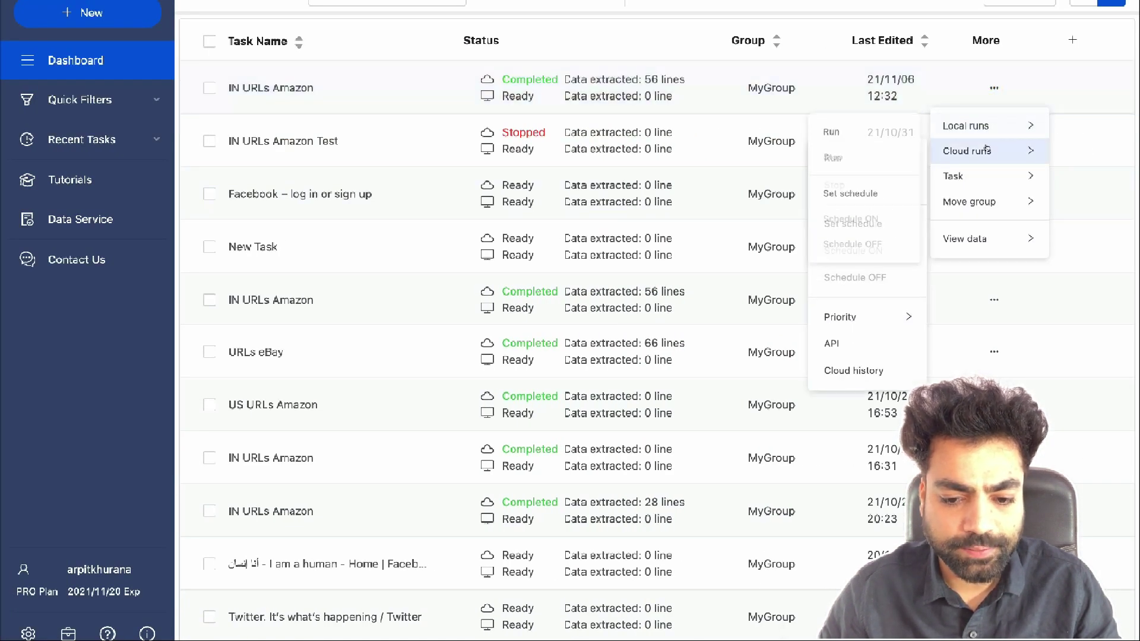
{"action": "left_click", "coordinate": [846, 342]}
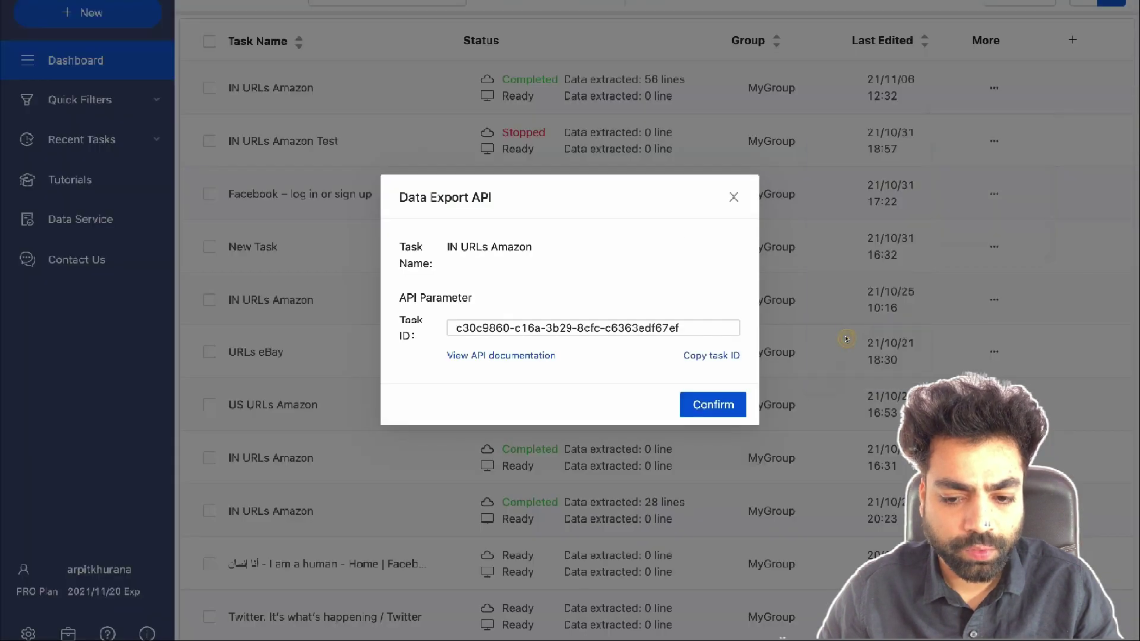
{"action": "left_click", "coordinate": [714, 356]}
{"action": "left_click", "coordinate": [712, 404]}
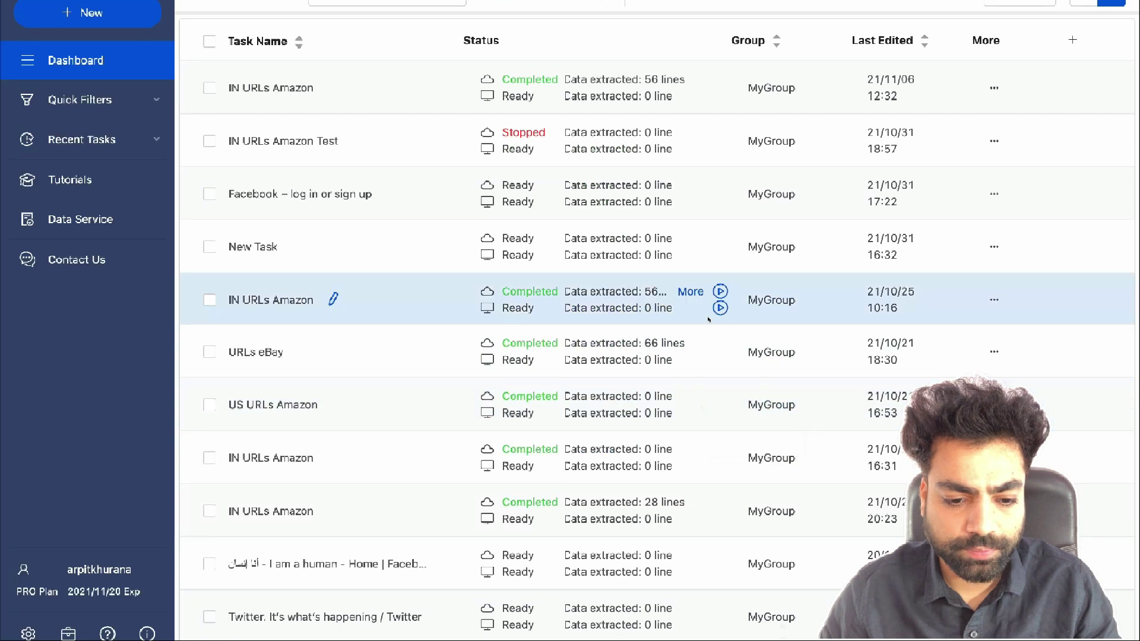
{"action": "key", "text": "ctrl+Left"}
{"action": "left_click", "coordinate": [580, 360]}
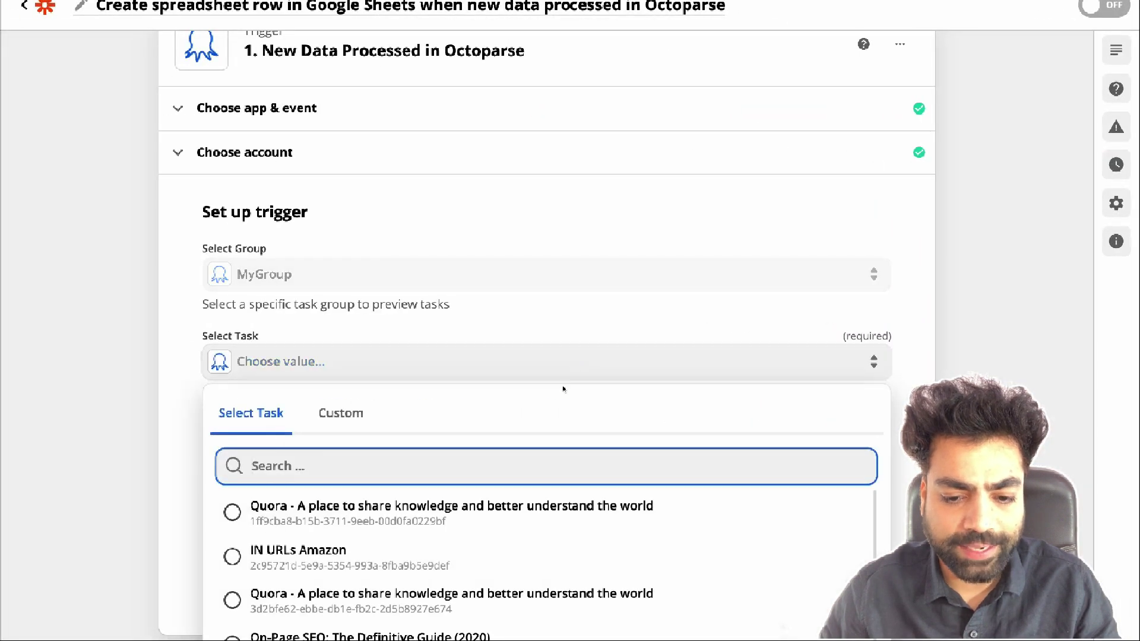
Set the trigger to the IN URLs Amazon task with Task Status Completed
{"action": "key", "text": "ctrl+v"}
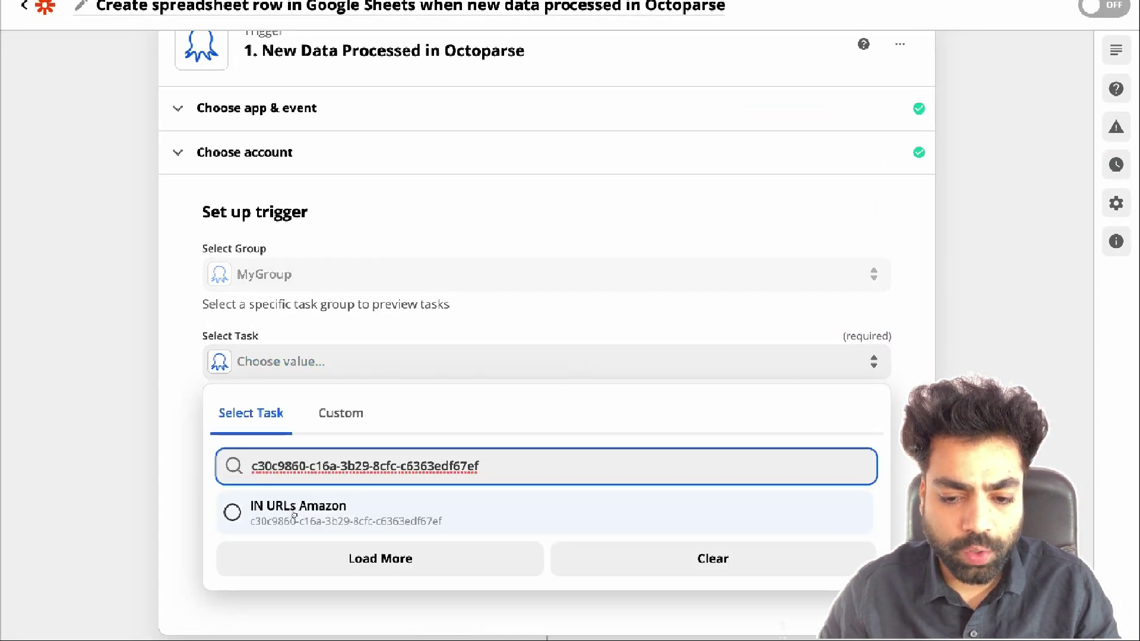
{"action": "left_click", "coordinate": [295, 510]}
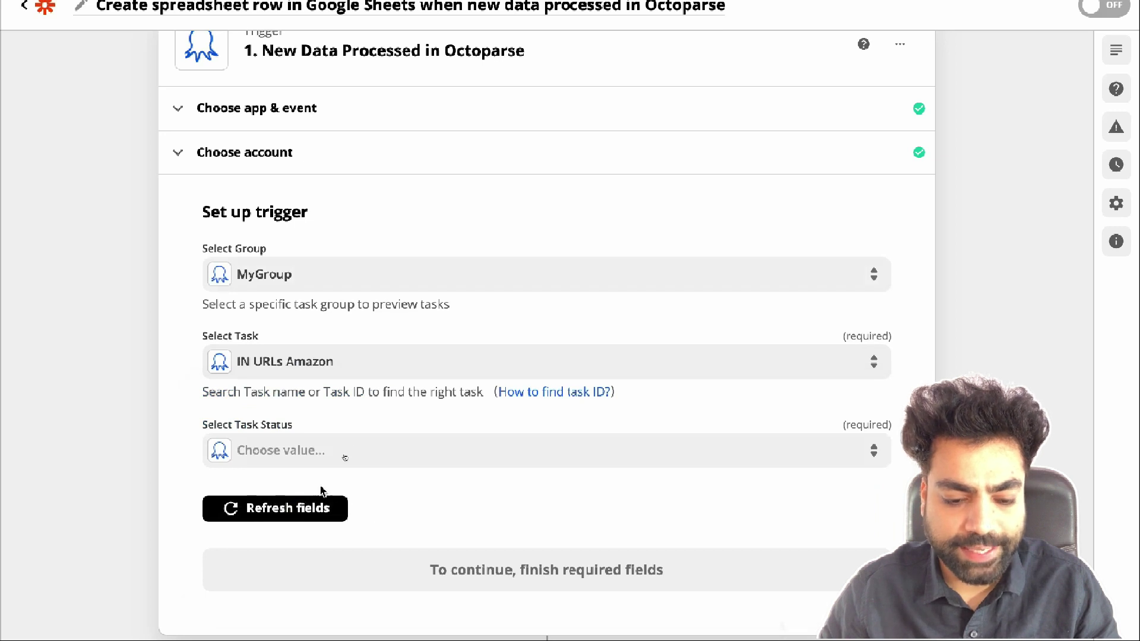
{"action": "left_click", "coordinate": [394, 450]}
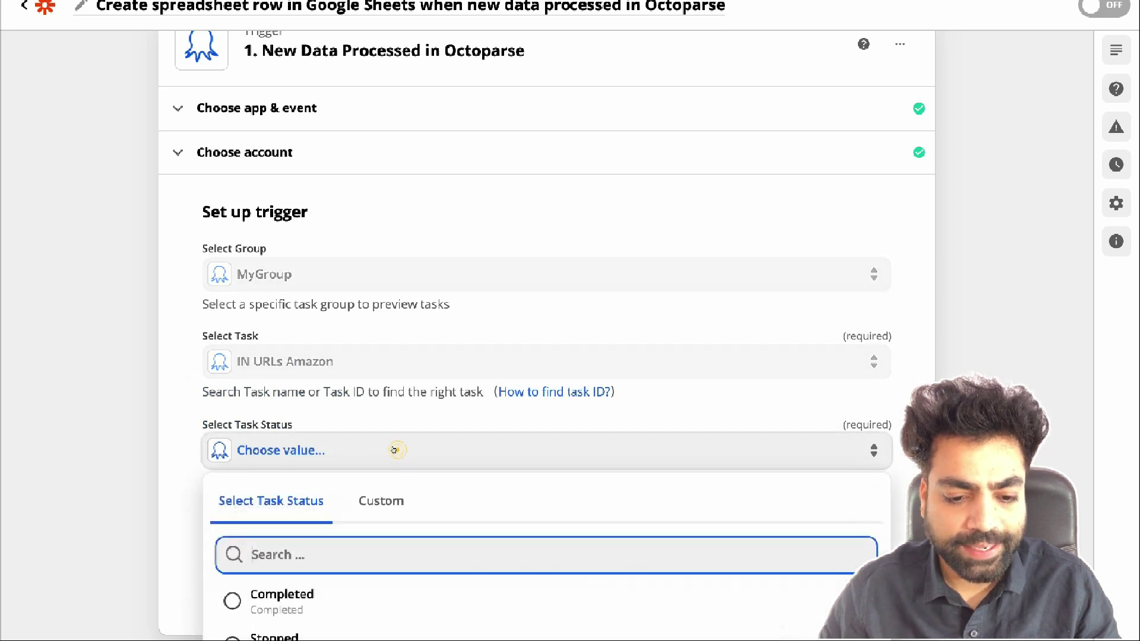
{"action": "scroll", "coordinate": [393, 450], "scroll_direction": "down", "scroll_amount": 3}
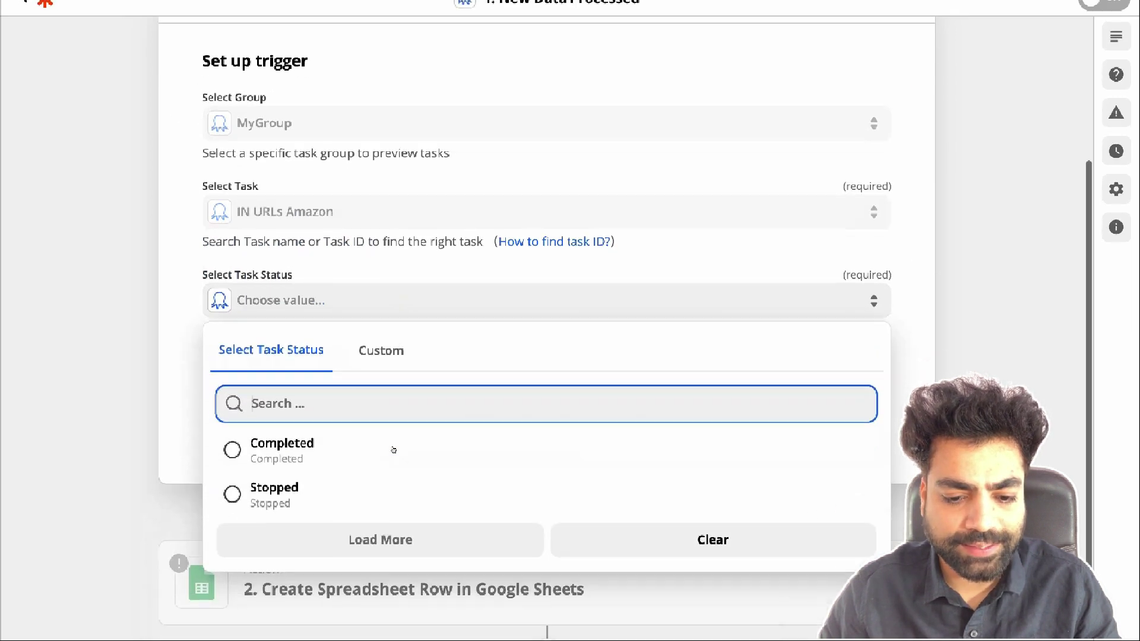
{"action": "left_click", "coordinate": [281, 448]}
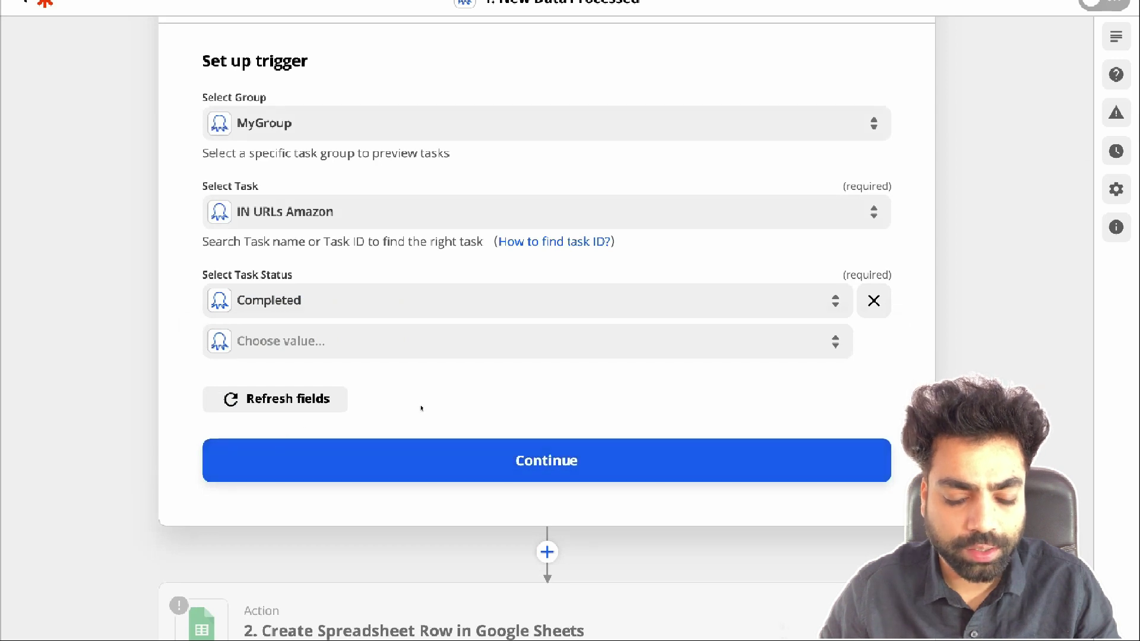
{"action": "left_click", "coordinate": [453, 432]}
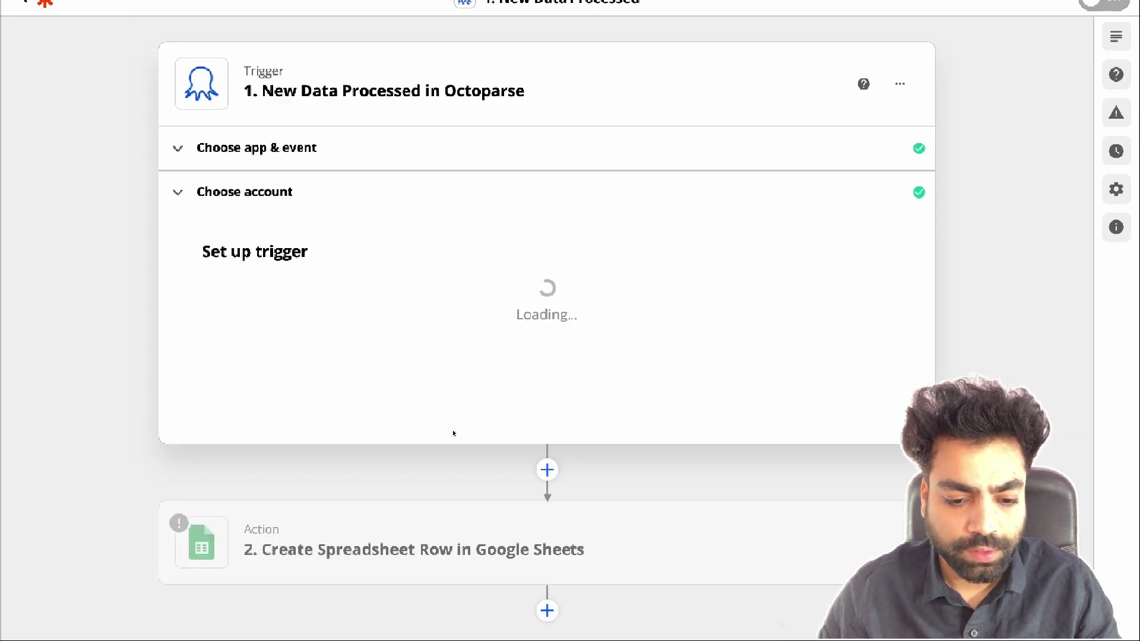
Test the trigger, getting an iphone Covers sample, and proceed to the Google Sheets action
{"action": "scroll", "coordinate": [460, 404], "scroll_direction": "down", "scroll_amount": 2}
{"action": "left_click", "coordinate": [534, 430]}
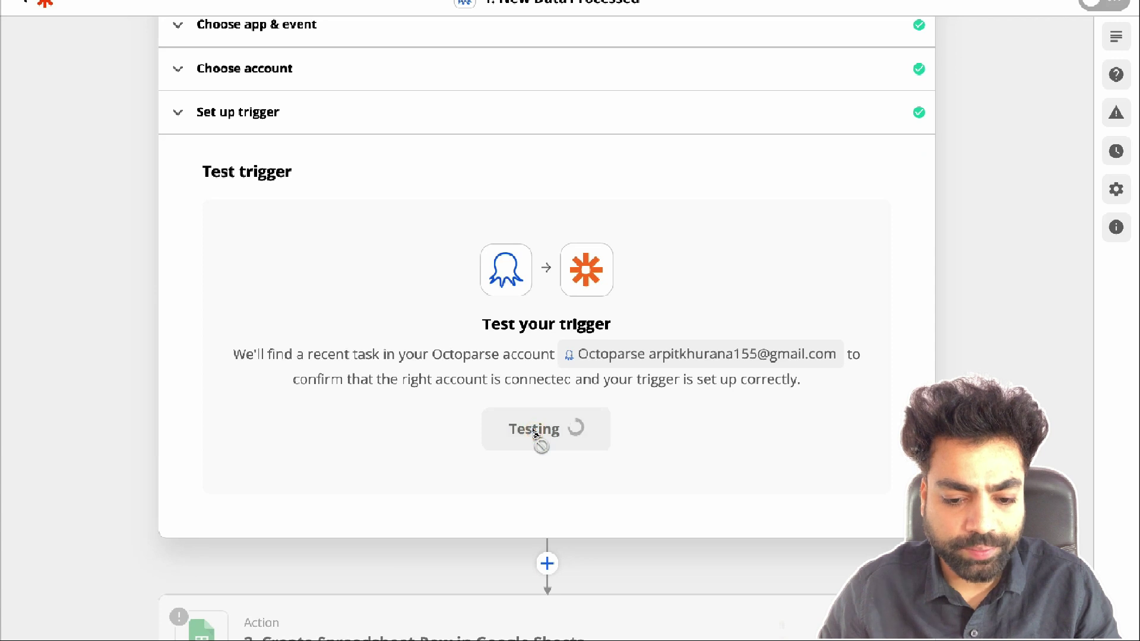
{"action": "scroll", "coordinate": [535, 429], "scroll_direction": "down", "scroll_amount": 2}
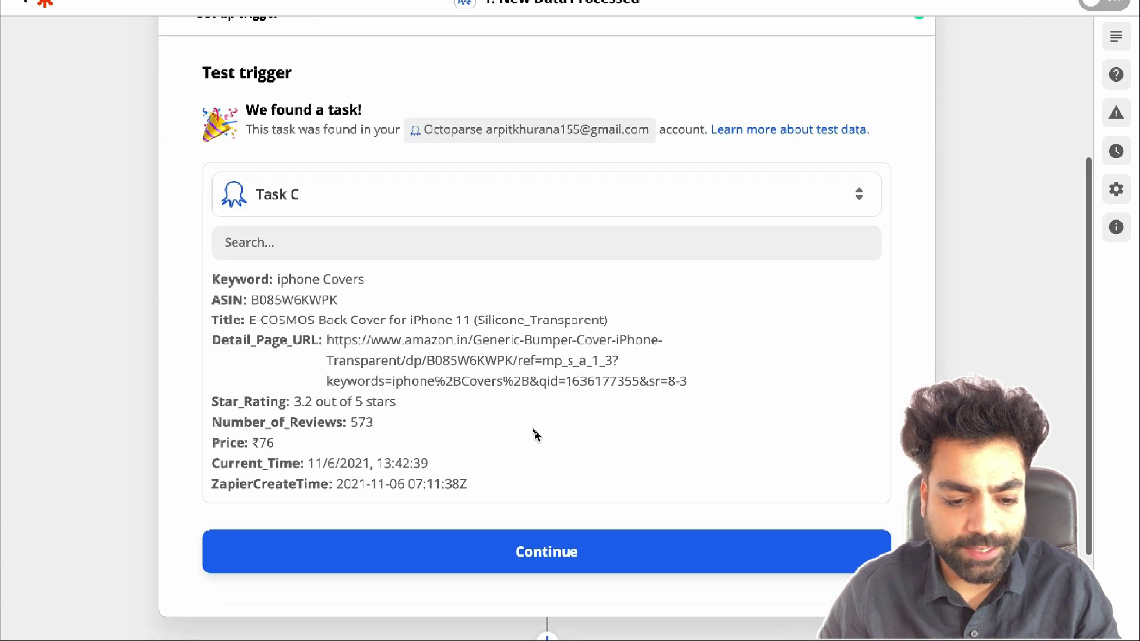
{"action": "left_click", "coordinate": [524, 557]}
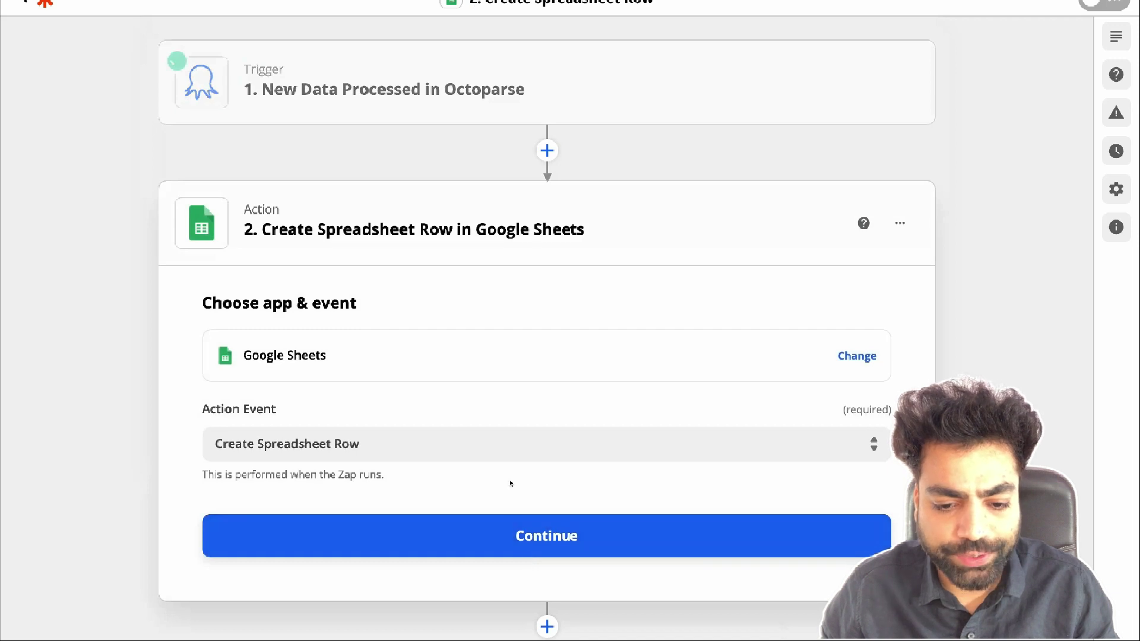
{"action": "left_click", "coordinate": [480, 439]}
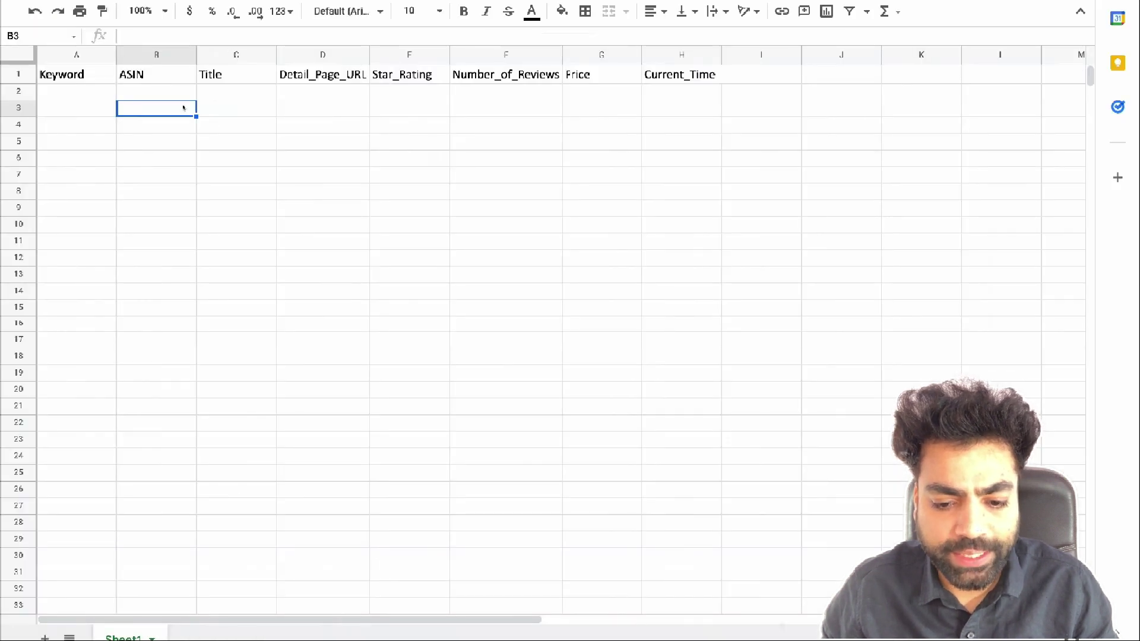
{"action": "left_click", "coordinate": [90, 75]}
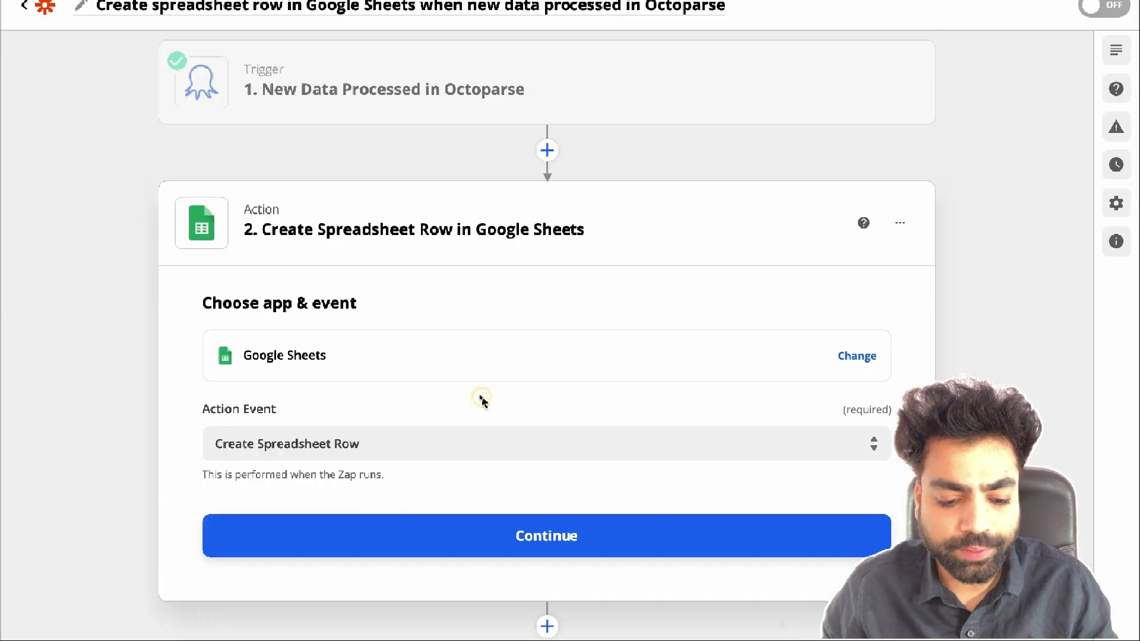
Confirm Create Spreadsheet Row and the Google Sheets account, targeting My Google Drive's Octoparse Data, Sheet1
{"action": "left_click", "coordinate": [614, 521]}
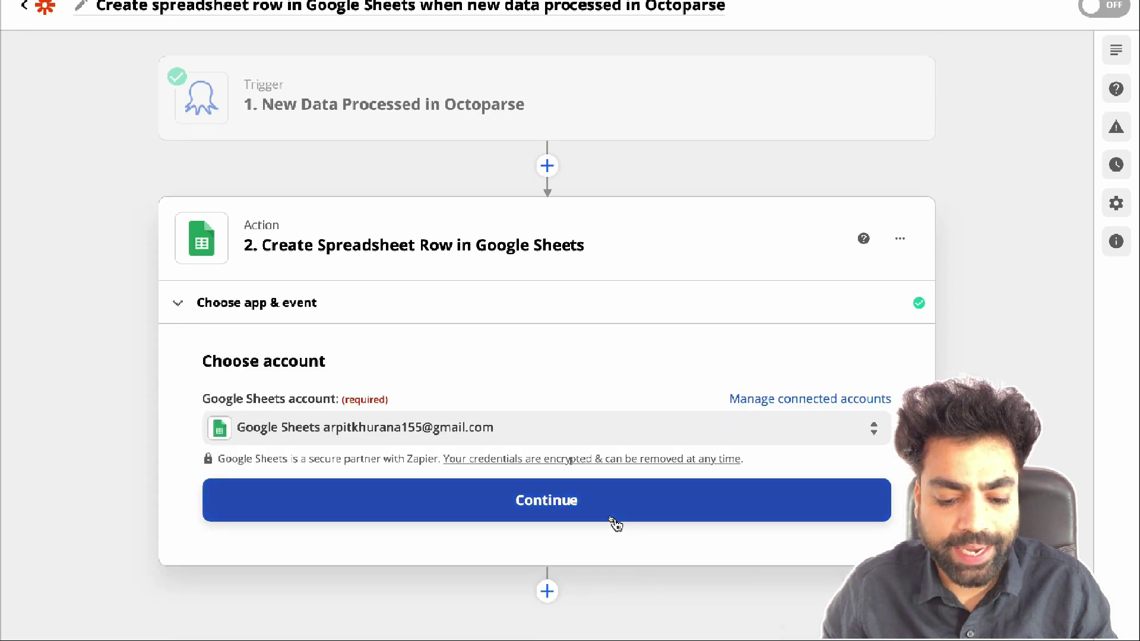
{"action": "left_click", "coordinate": [548, 500]}
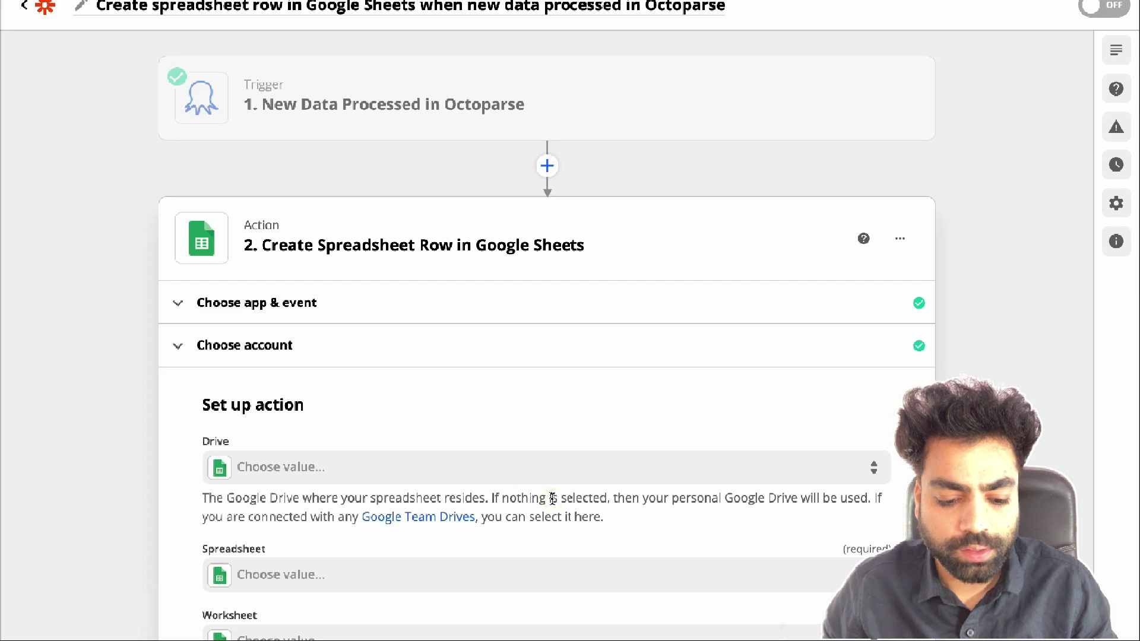
{"action": "left_click", "coordinate": [515, 327]}
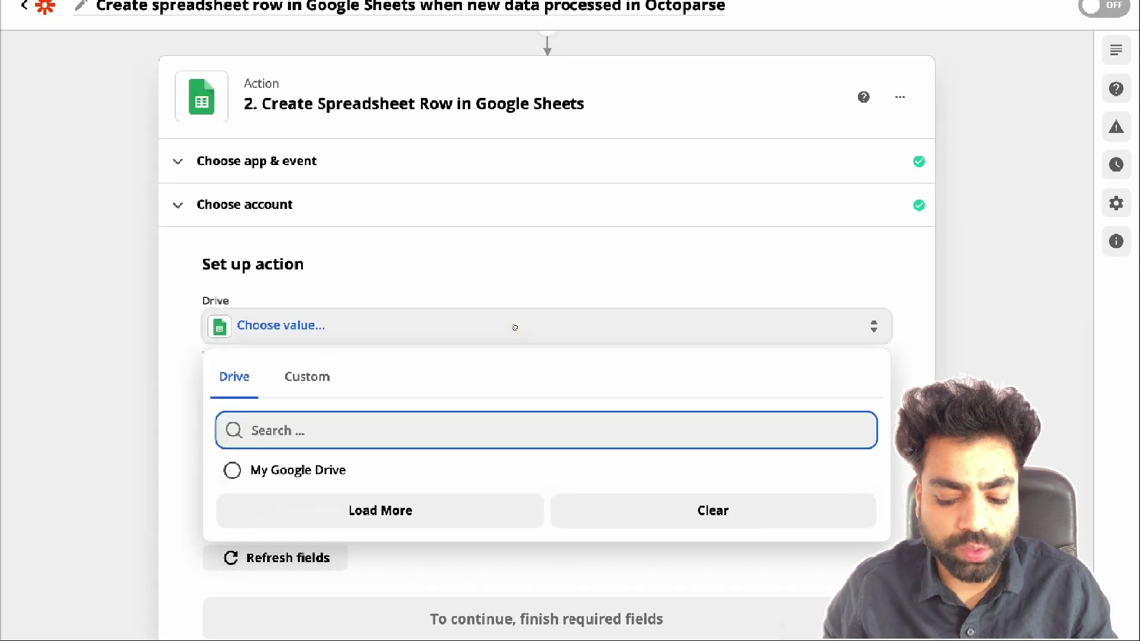
{"action": "left_click", "coordinate": [300, 469]}
{"action": "left_click", "coordinate": [284, 356]}
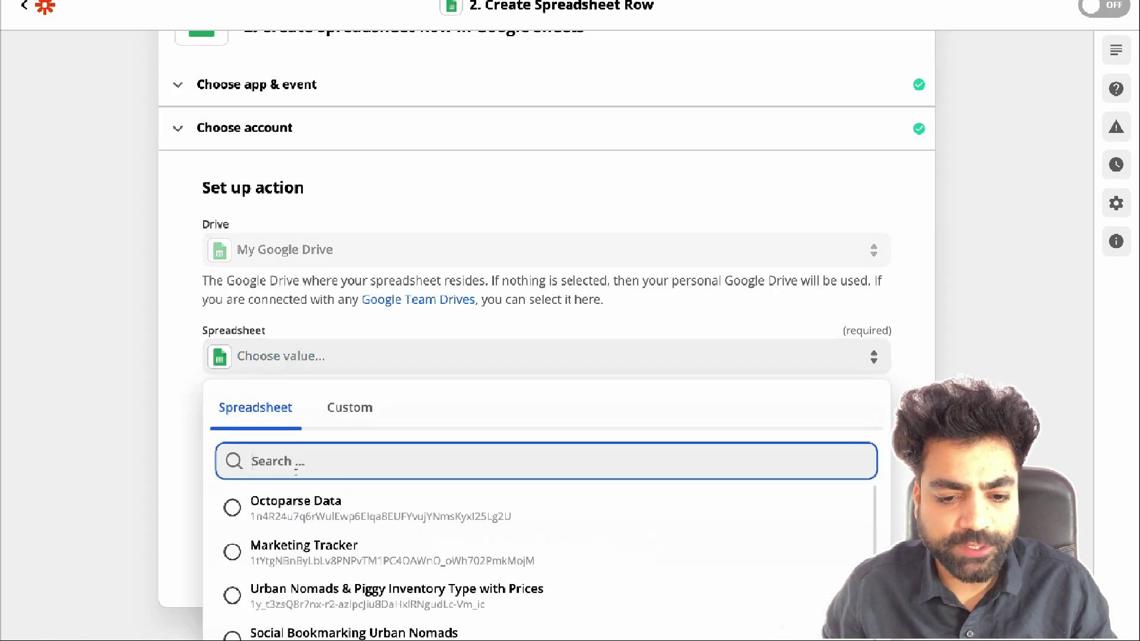
{"action": "left_click", "coordinate": [303, 502]}
{"action": "left_click", "coordinate": [319, 422]}
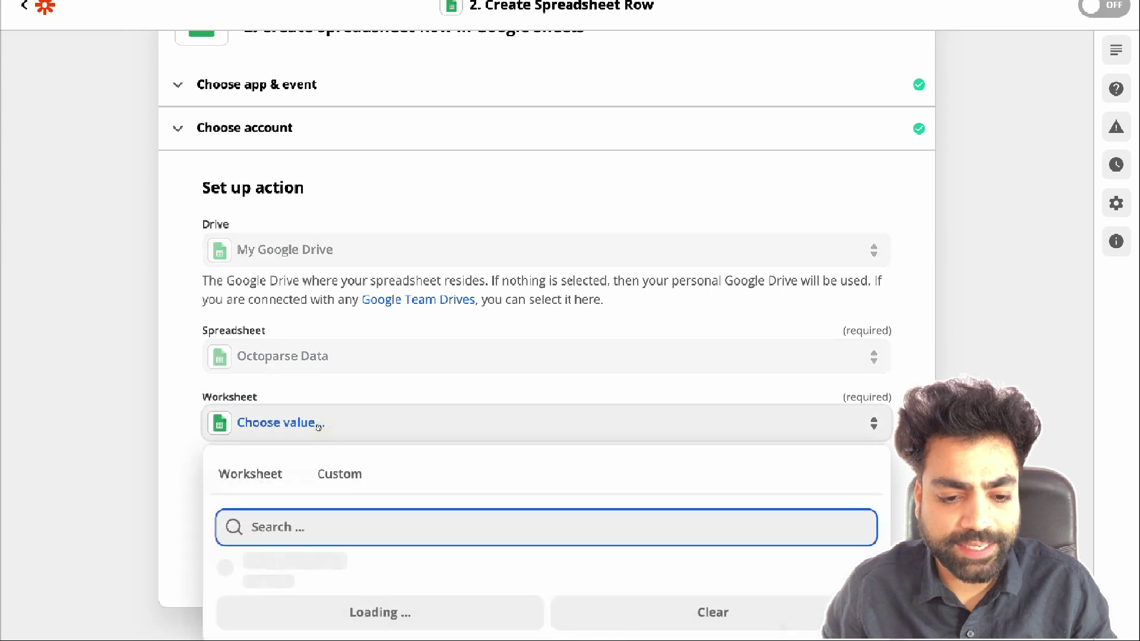
{"action": "left_click", "coordinate": [264, 573]}
Map the Keyword, ASIN, Title and Detail_Page_URL columns to their Octoparse trigger fields
{"action": "scroll", "coordinate": [386, 580], "scroll_direction": "down", "scroll_amount": 3}
{"action": "left_click", "coordinate": [356, 326]}
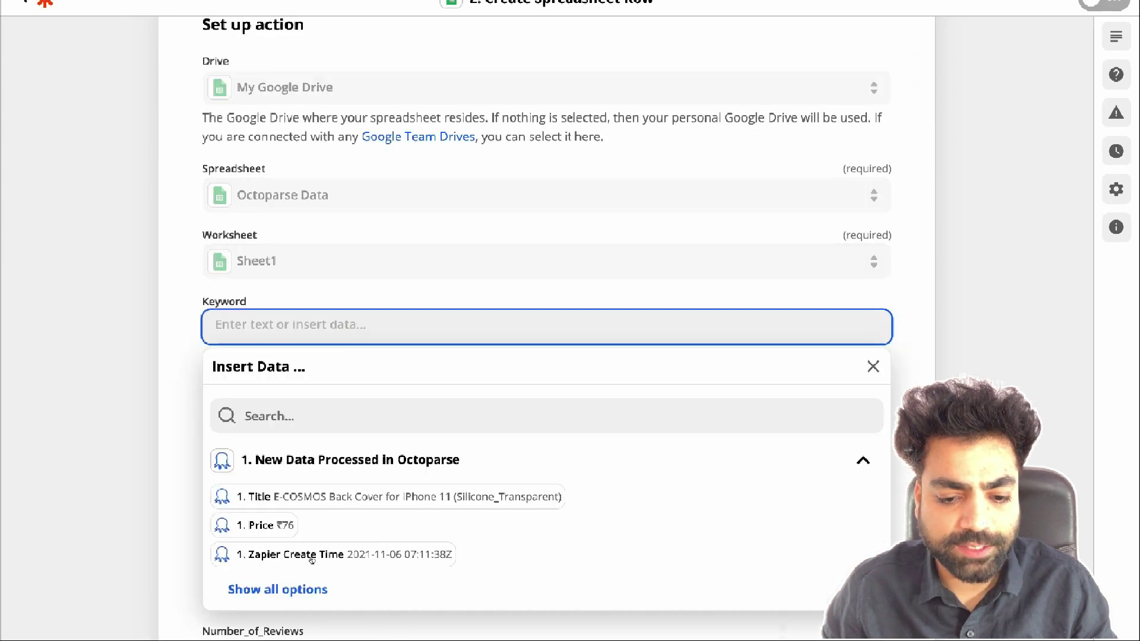
{"action": "left_click", "coordinate": [295, 587]}
{"action": "left_click", "coordinate": [303, 440]}
{"action": "left_click", "coordinate": [285, 200]}
{"action": "left_click", "coordinate": [276, 457]}
{"action": "left_click", "coordinate": [356, 265]}
{"action": "left_click", "coordinate": [356, 435]}
{"action": "left_click", "coordinate": [357, 329]}
{"action": "left_click", "coordinate": [278, 589]}
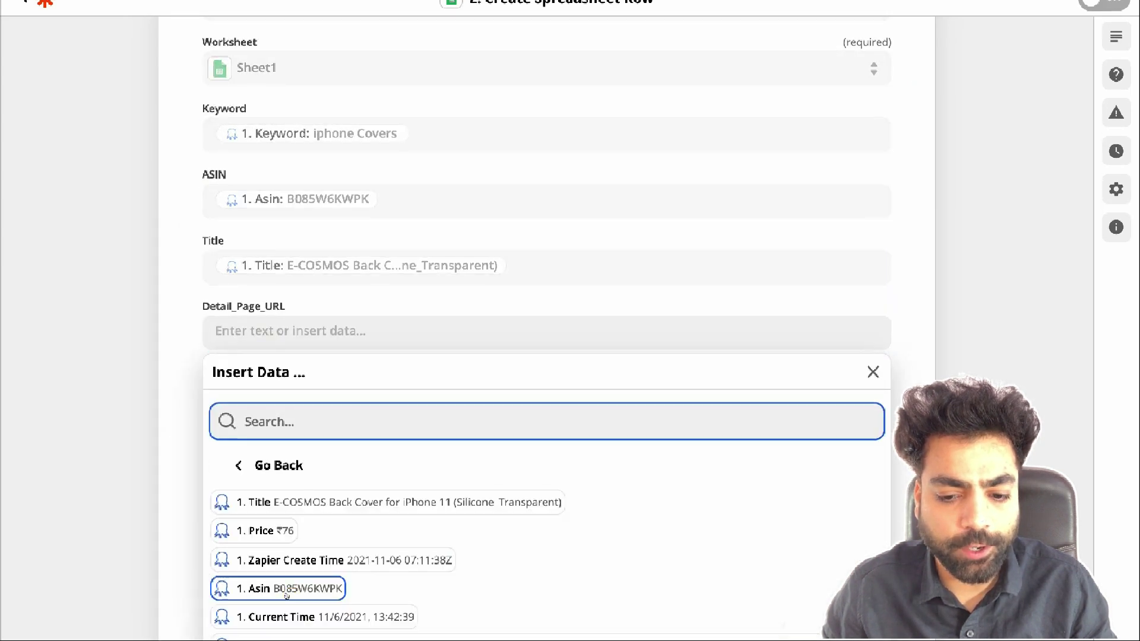
Map Star_Rating, Number_of_Reviews and Price, and replace Current_Time's wrong value with a time field
{"action": "left_click", "coordinate": [416, 466]}
{"action": "left_click", "coordinate": [318, 616]}
{"action": "left_click", "coordinate": [254, 281]}
{"action": "left_click", "coordinate": [279, 511]}
{"action": "left_click", "coordinate": [265, 580]}
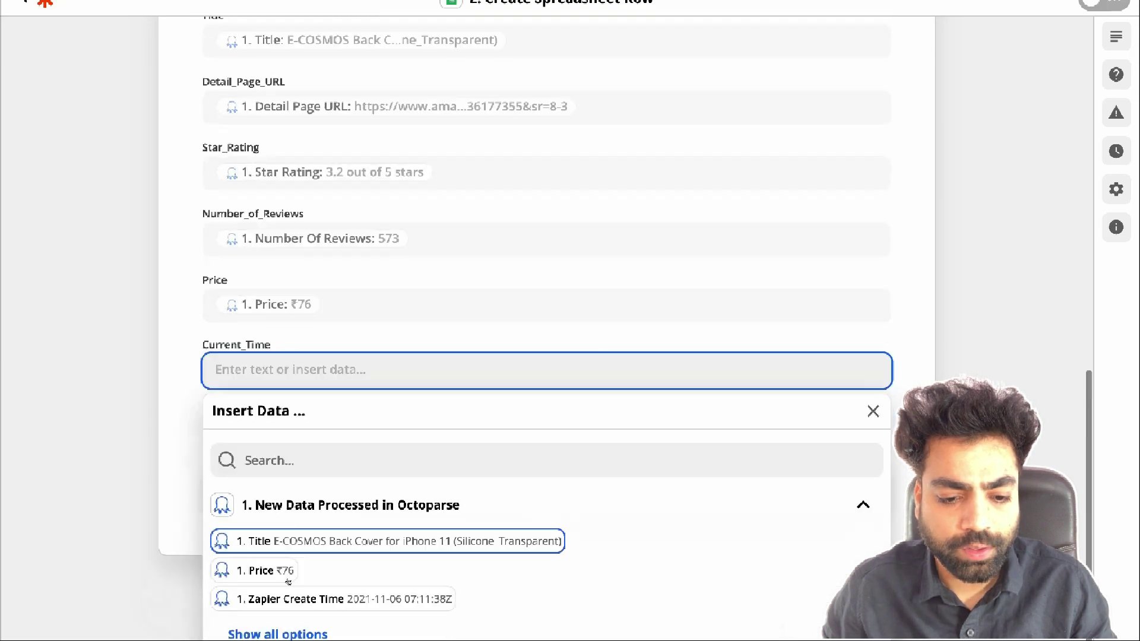
{"action": "left_click", "coordinate": [243, 542]}
{"action": "key", "text": "BackSpace"}
{"action": "left_click", "coordinate": [356, 378]}
{"action": "left_click", "coordinate": [289, 603]}
Send a test row to Octoparse Data and check that the iphone Covers record arrived
{"action": "left_click", "coordinate": [489, 534]}
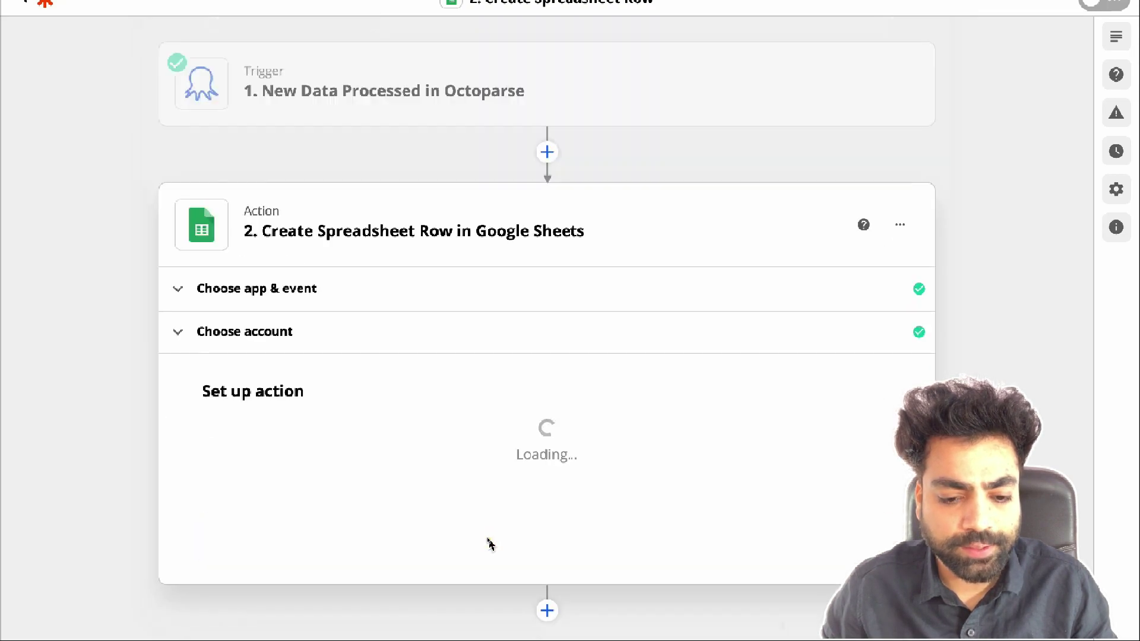
{"action": "scroll", "coordinate": [489, 538], "scroll_direction": "down", "scroll_amount": 7}
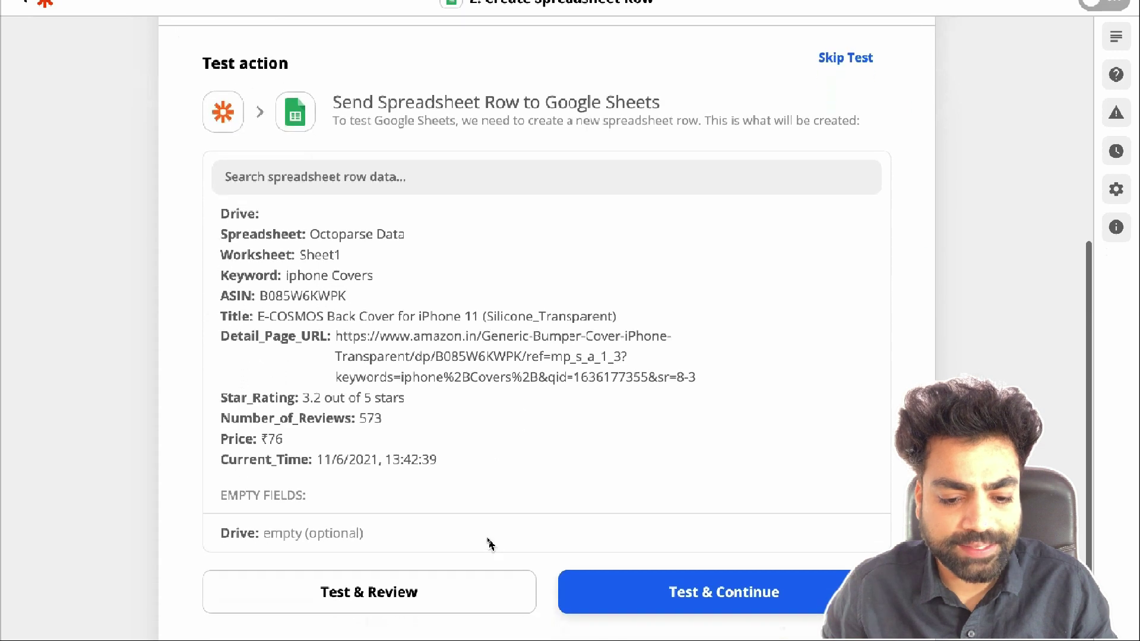
{"action": "left_click", "coordinate": [435, 541]}
{"action": "key", "text": "ctrl+Tab"}
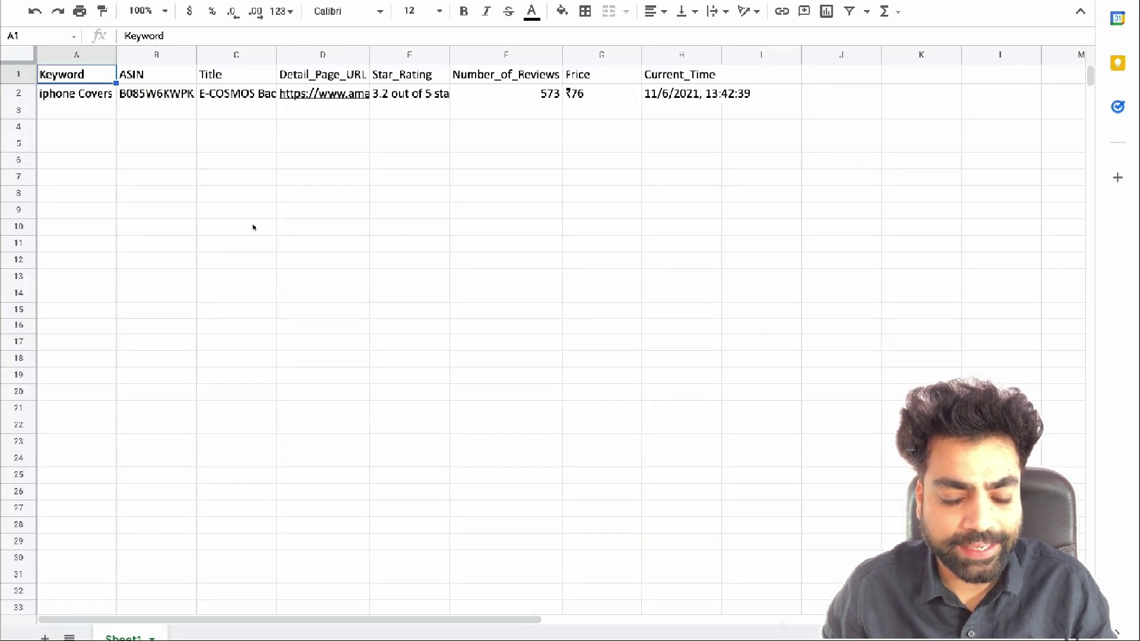
Check the newly added row in the sheet, then turn the Zap on
{"action": "left_click", "coordinate": [84, 96]}
{"action": "key", "text": "ctrl+shift+Tab"}
{"action": "left_click", "coordinate": [678, 493]}
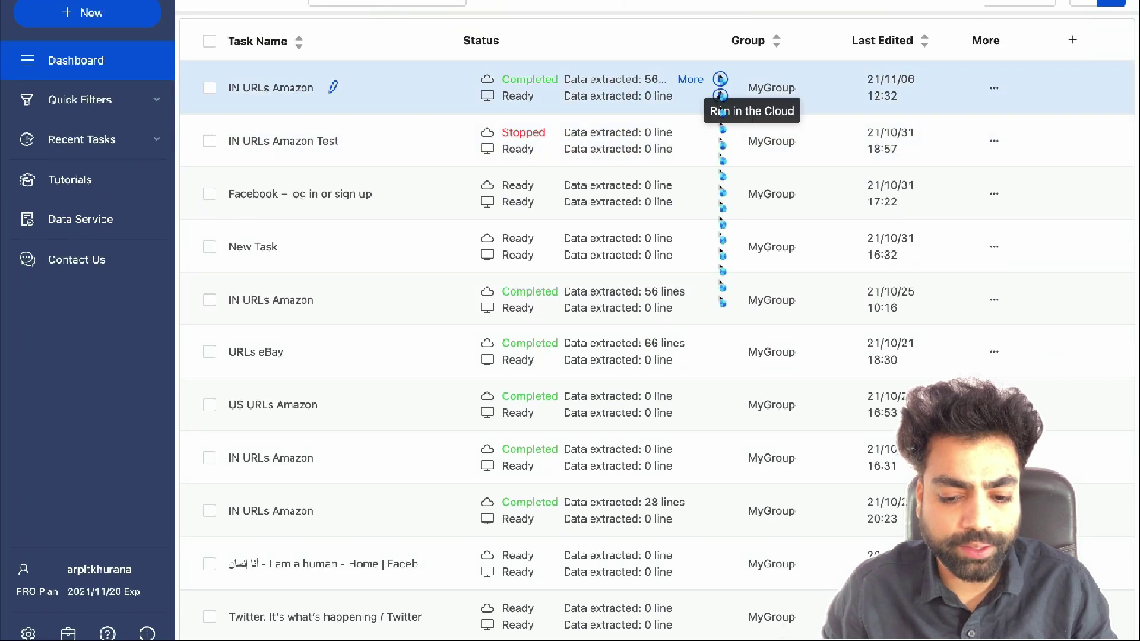
Run IN URLs Amazon in the cloud, check the incoming sheet rows, and search templates for 'ebay'
{"action": "left_click", "coordinate": [720, 79]}
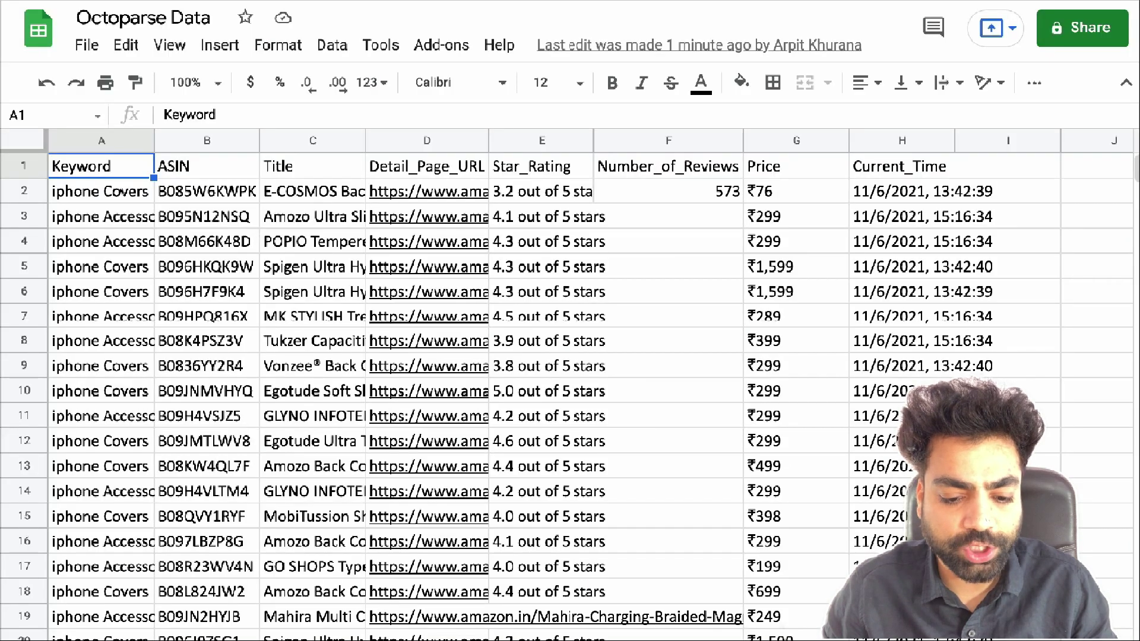
{"action": "left_click", "coordinate": [100, 191]}
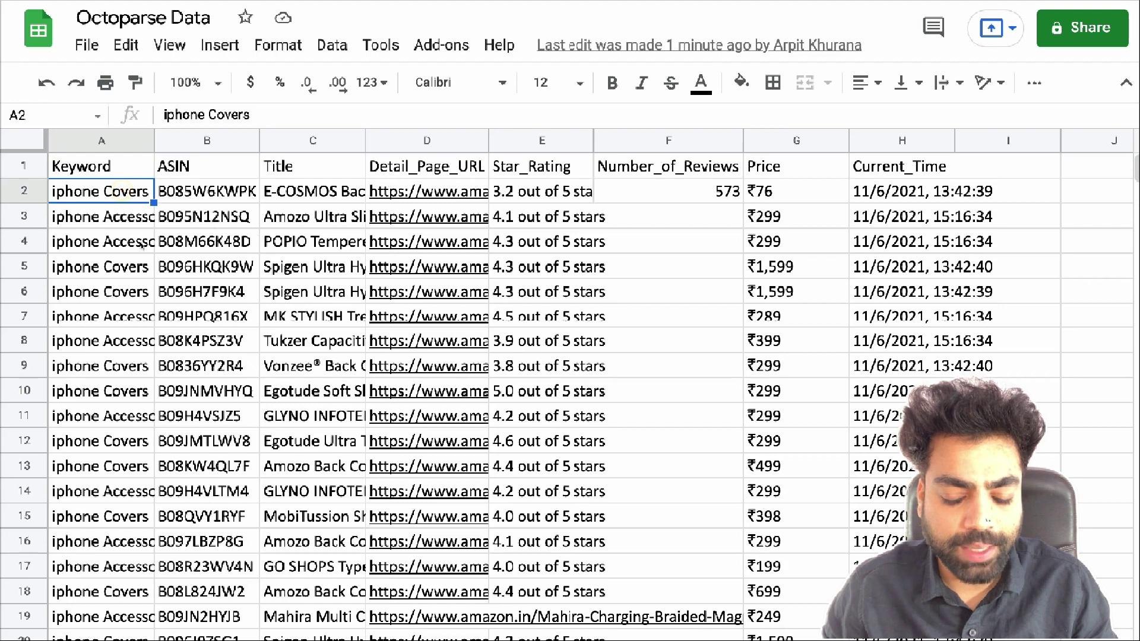
{"action": "scroll", "coordinate": [142, 245], "scroll_direction": "down", "scroll_amount": 4}
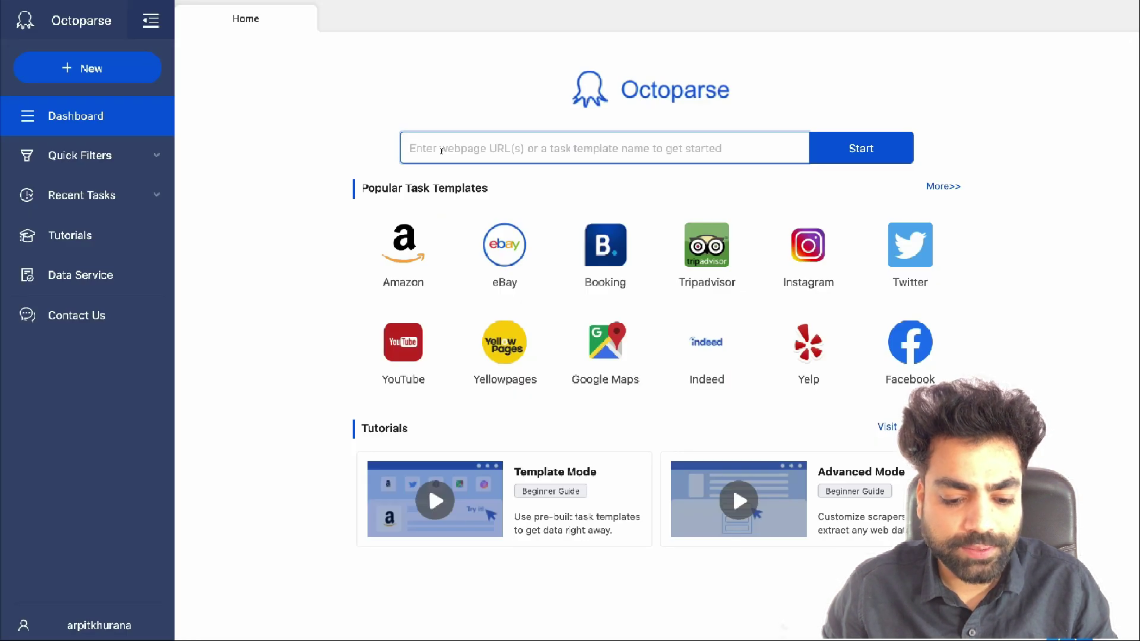
{"action": "type", "text": "ebay"}
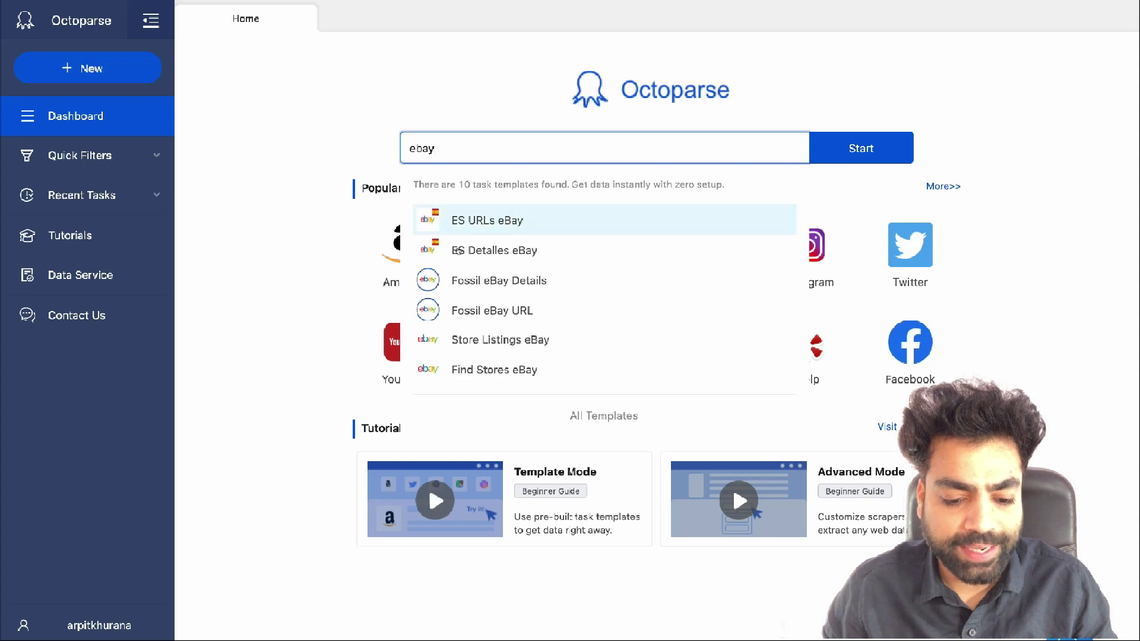
Create a Fossil eBay URL task with keywords smart watch and smart speakers, page size 2, and save it
{"action": "left_click", "coordinate": [475, 309]}
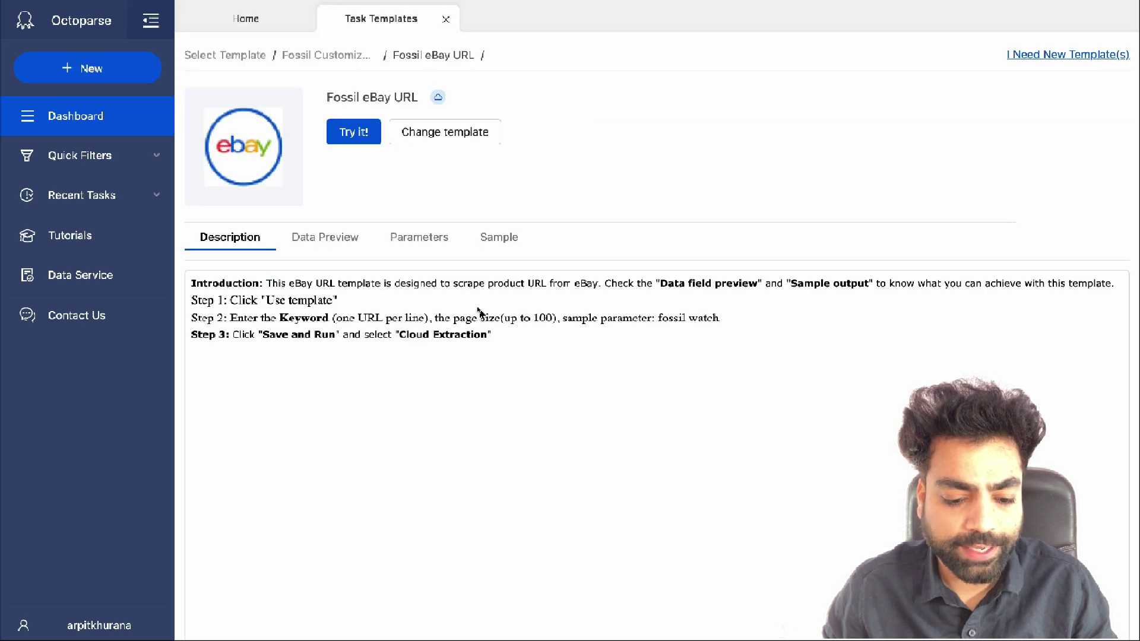
{"action": "left_click", "coordinate": [359, 131]}
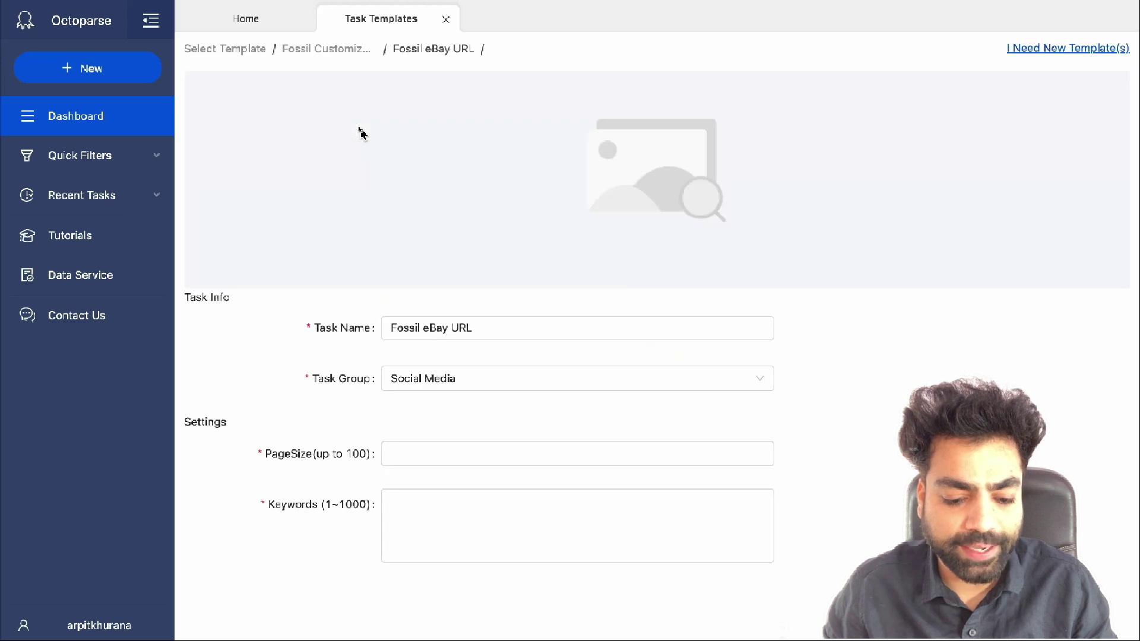
{"action": "left_click", "coordinate": [422, 516]}
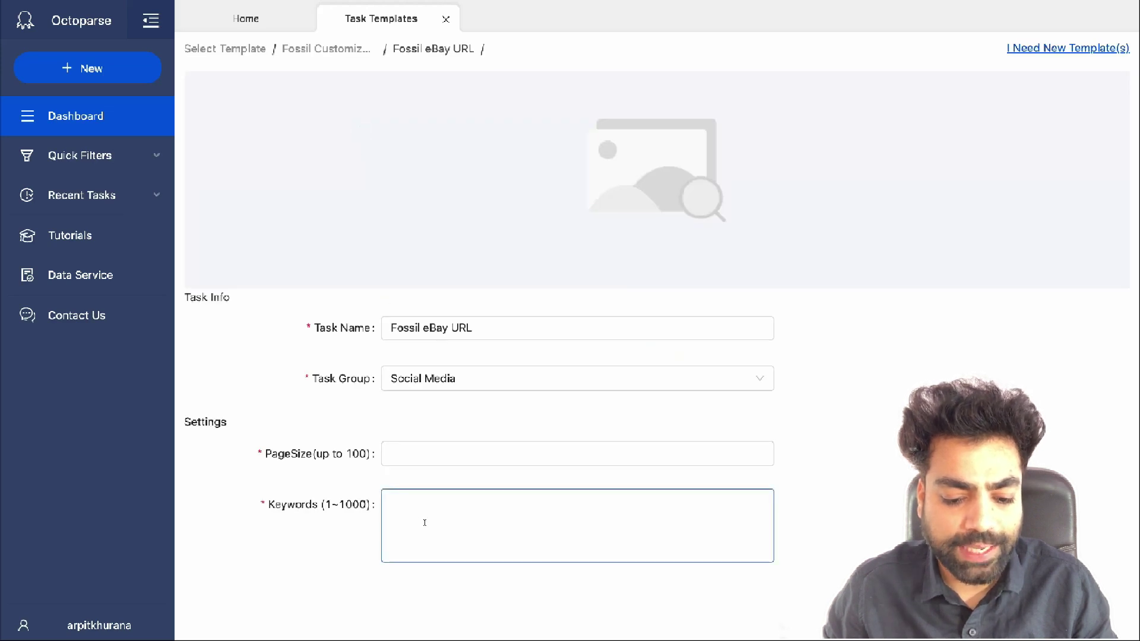
{"action": "left_click", "coordinate": [425, 524]}
{"action": "type", "text": "smart watch smart speakers"}
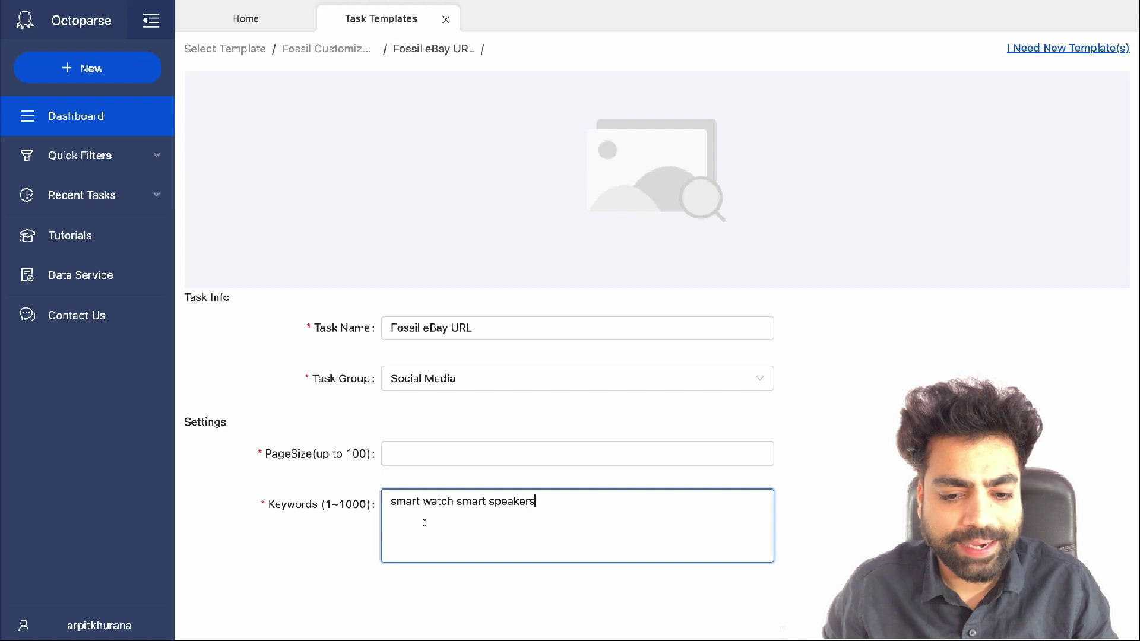
{"action": "key", "text": "Return"}
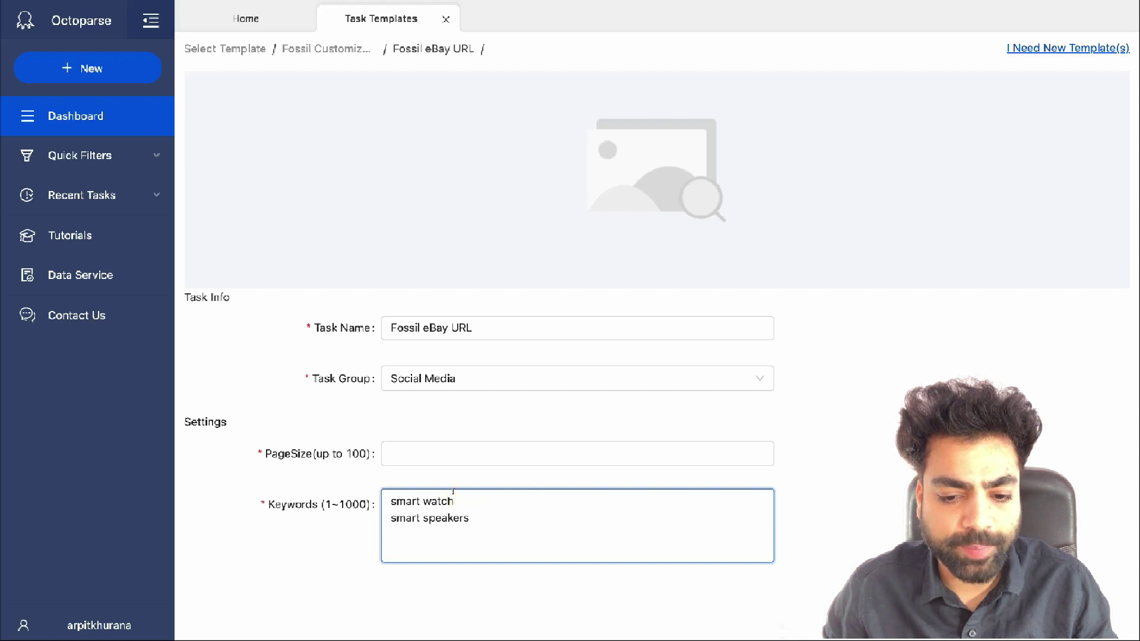
{"action": "left_click", "coordinate": [456, 451]}
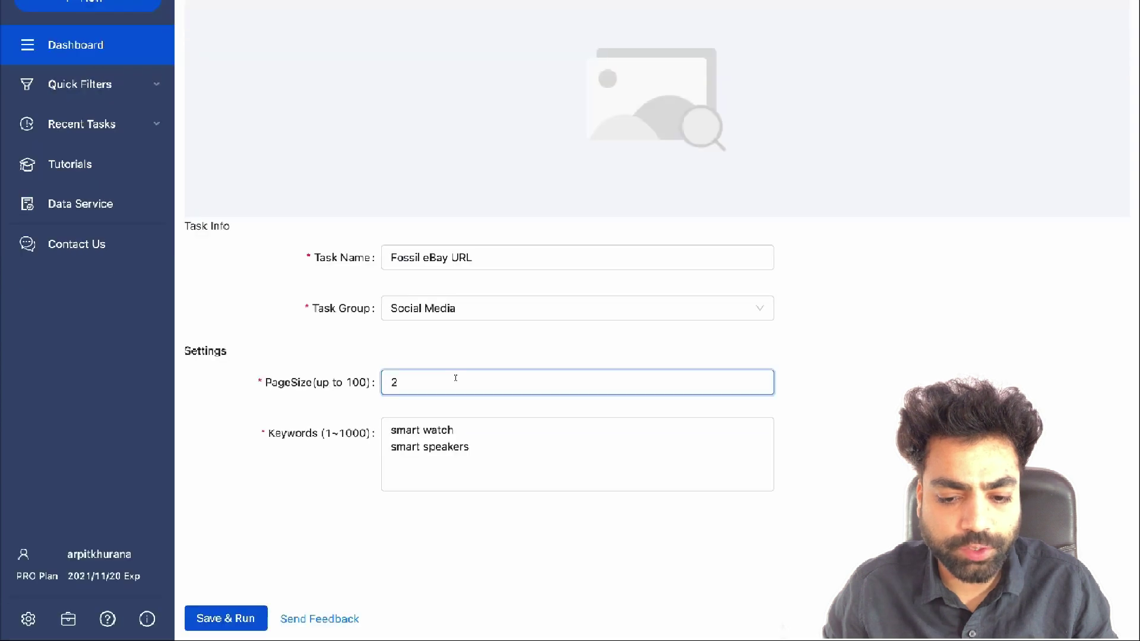
{"action": "left_click", "coordinate": [241, 616]}
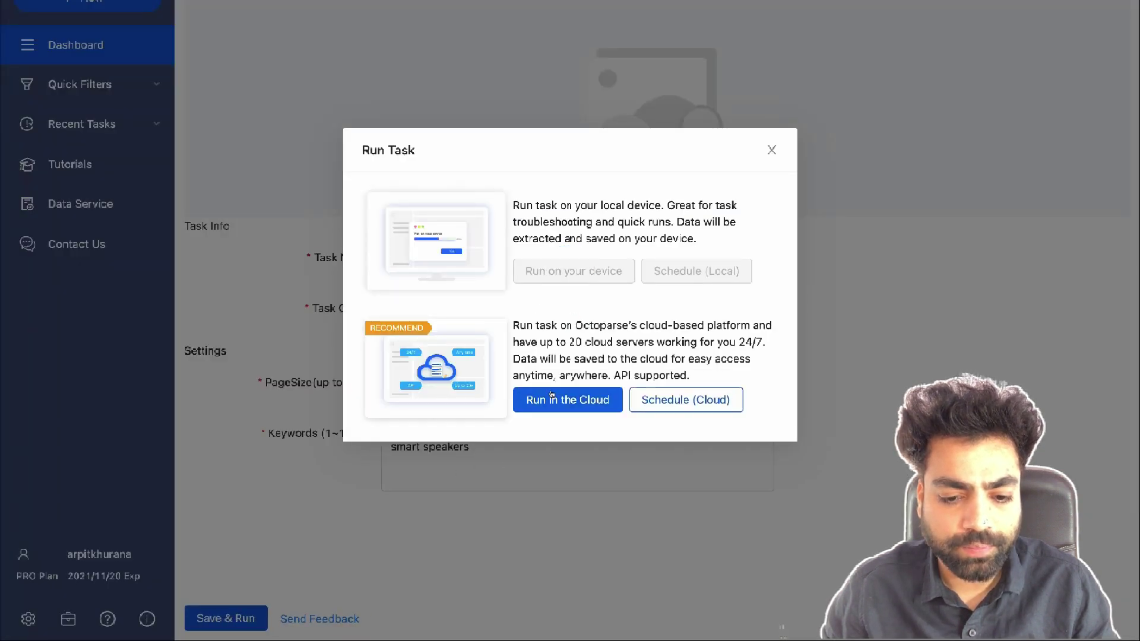
Run the Fossil eBay URL task in the cloud and open its cloud data
{"action": "left_click", "coordinate": [558, 399]}
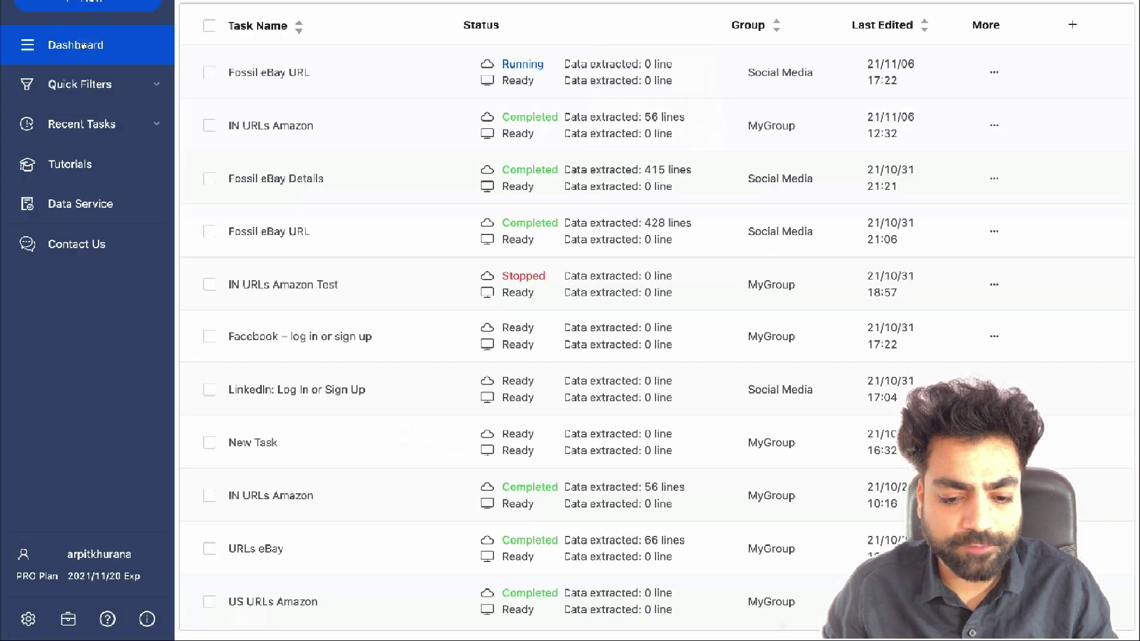
{"action": "mouse_move", "coordinate": [518, 69]}
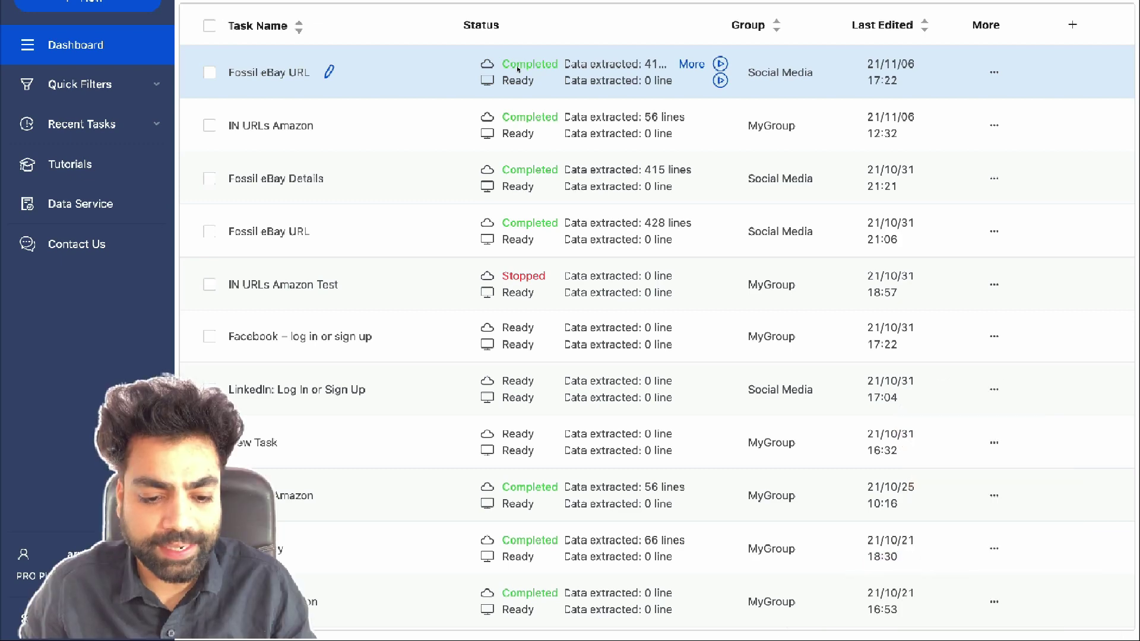
{"action": "left_click", "coordinate": [1007, 75]}
{"action": "mouse_move", "coordinate": [964, 224]}
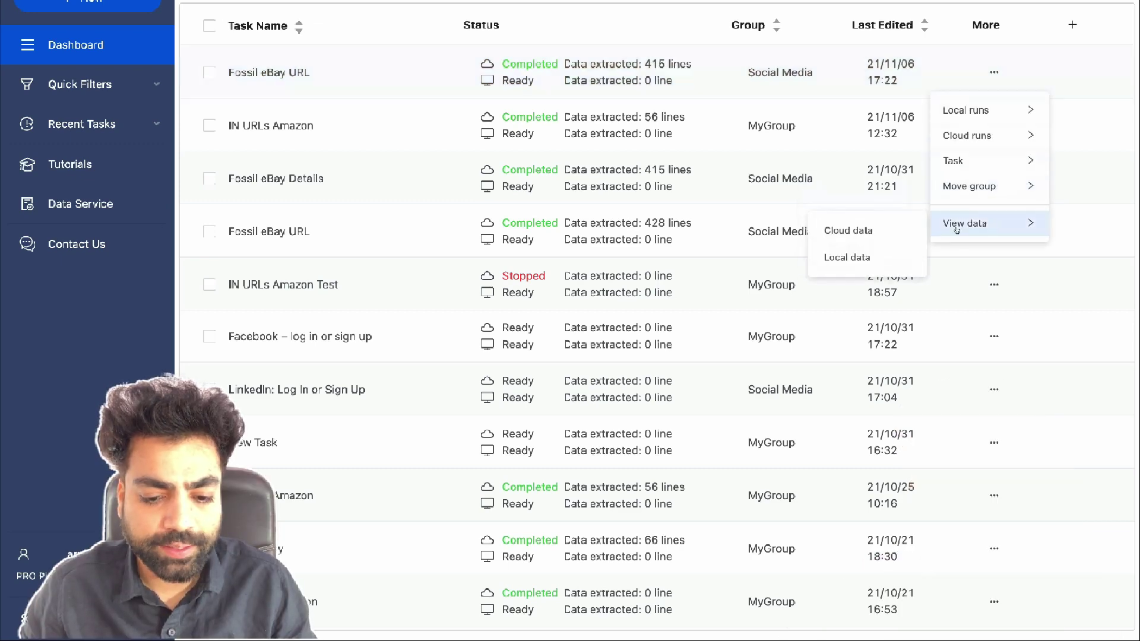
{"action": "left_click", "coordinate": [847, 226]}
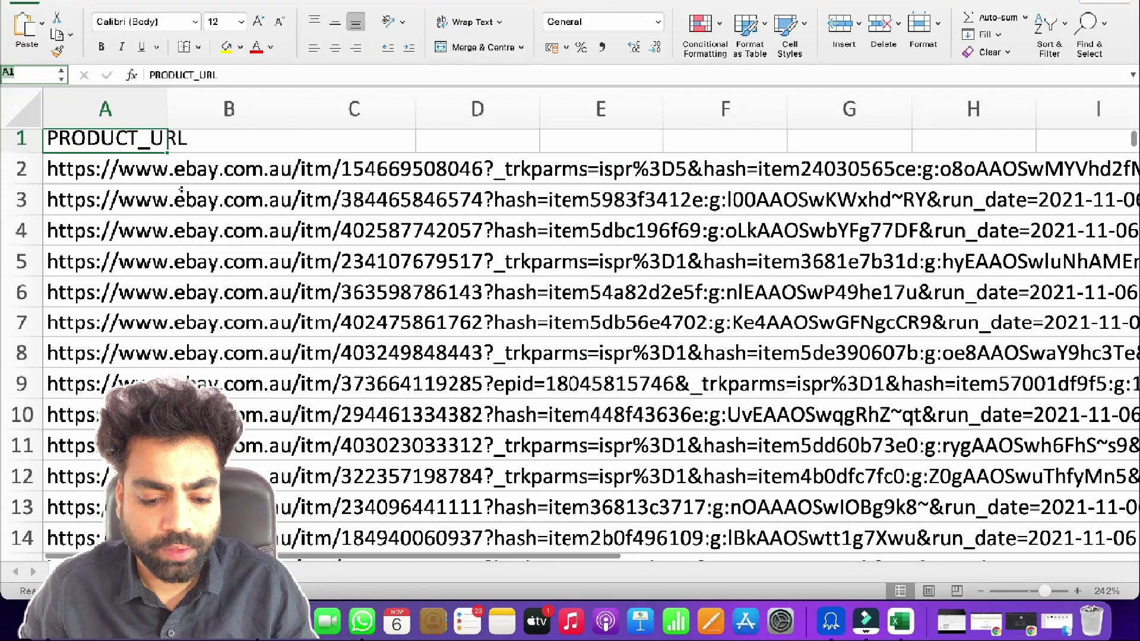
Copy the whole PRODUCT_URL column in Excel, then search templates for 'ebay'
{"action": "left_click", "coordinate": [127, 100]}
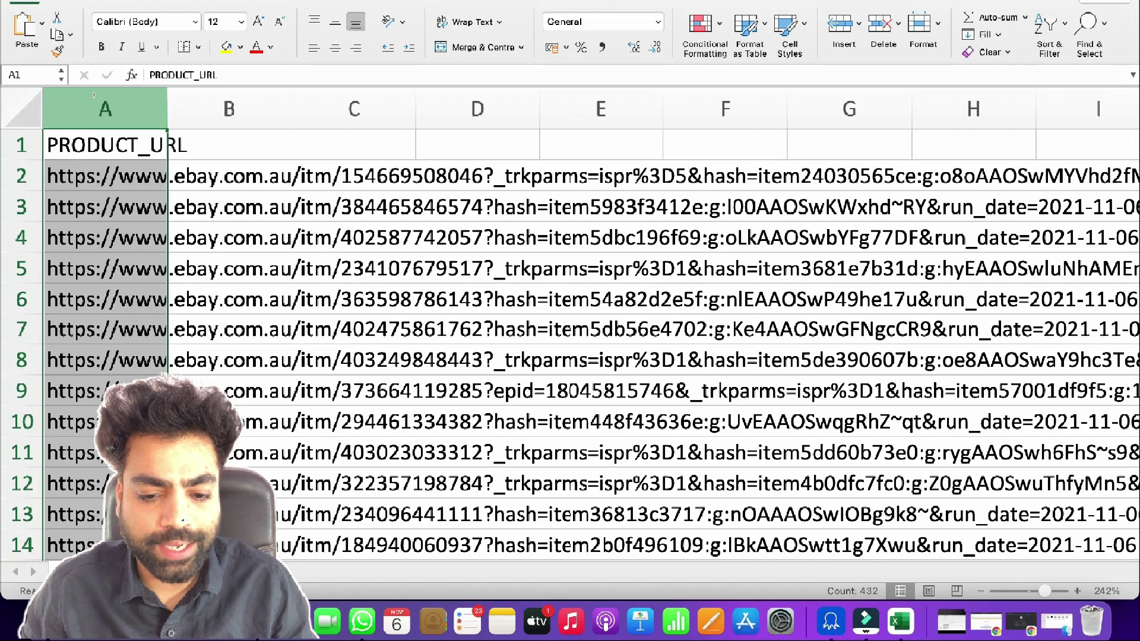
{"action": "key", "text": "super+c"}
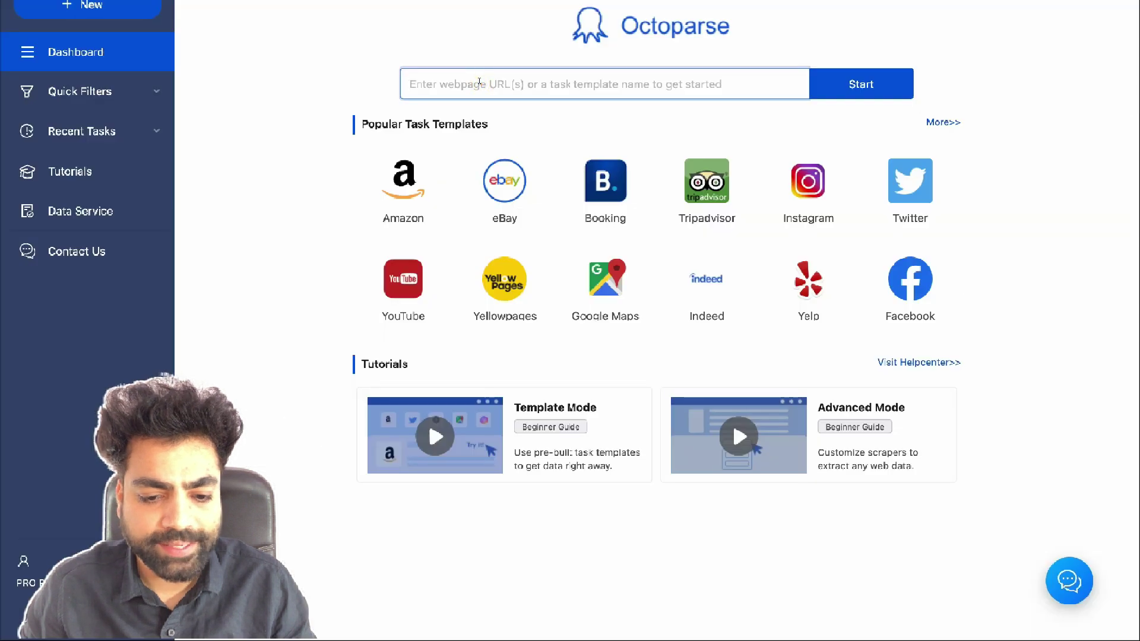
{"action": "type", "text": "ebay"}
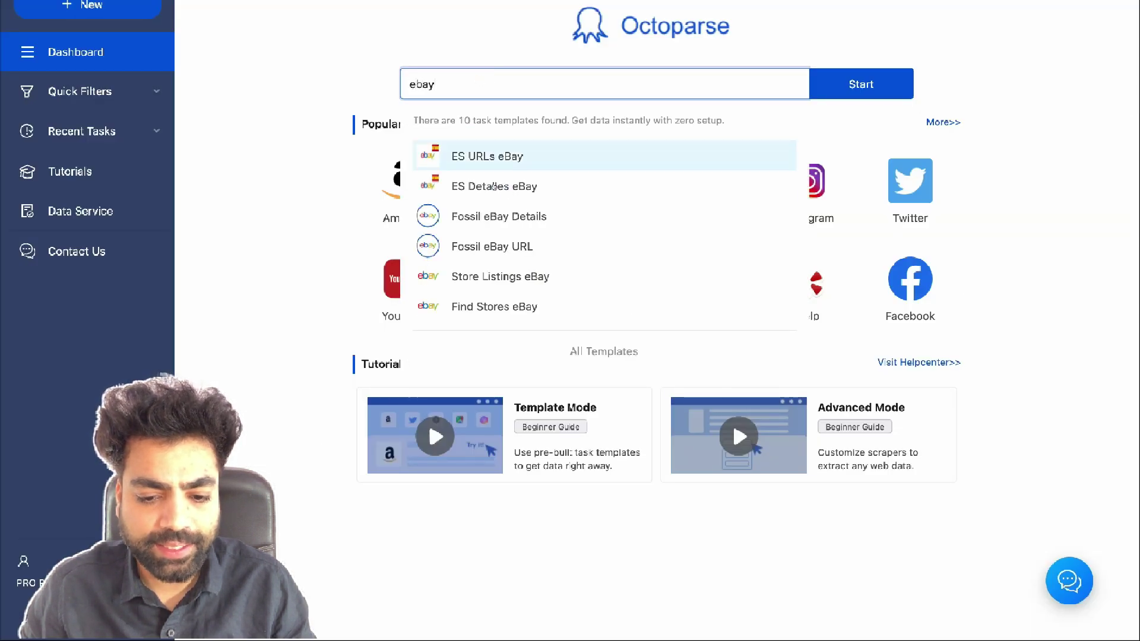
Start a Fossil eBay Details task with the pasted product URLs, removing the PRODUCT_URL header line
{"action": "left_click", "coordinate": [497, 217]}
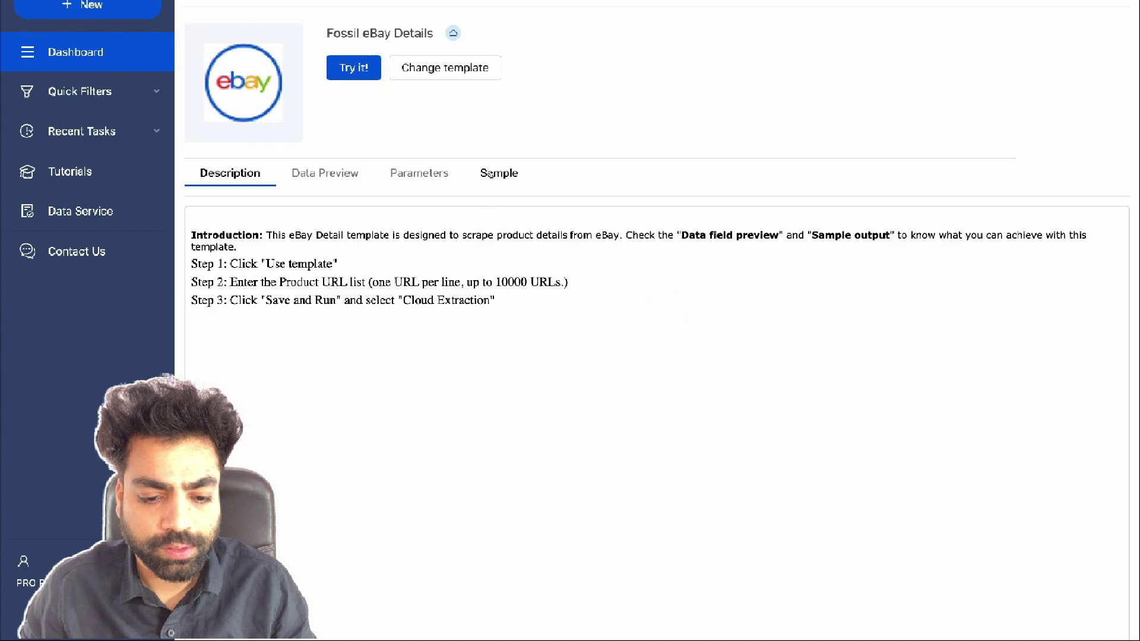
{"action": "left_click", "coordinate": [491, 173]}
{"action": "scroll", "coordinate": [555, 302], "scroll_direction": "right", "scroll_amount": 20}
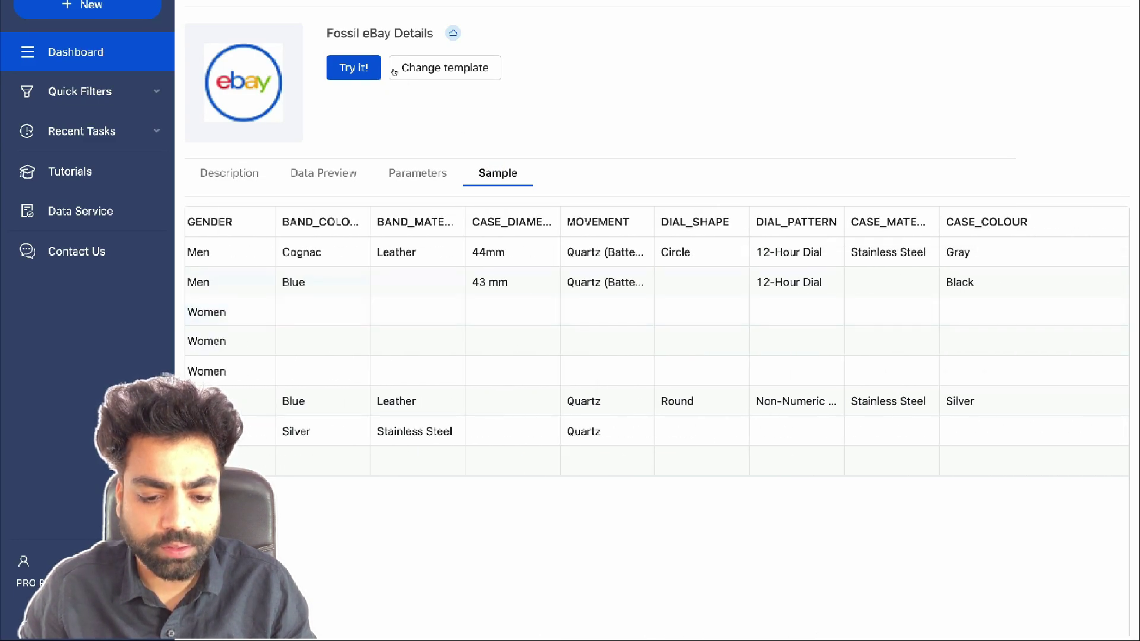
{"action": "left_click", "coordinate": [361, 67]}
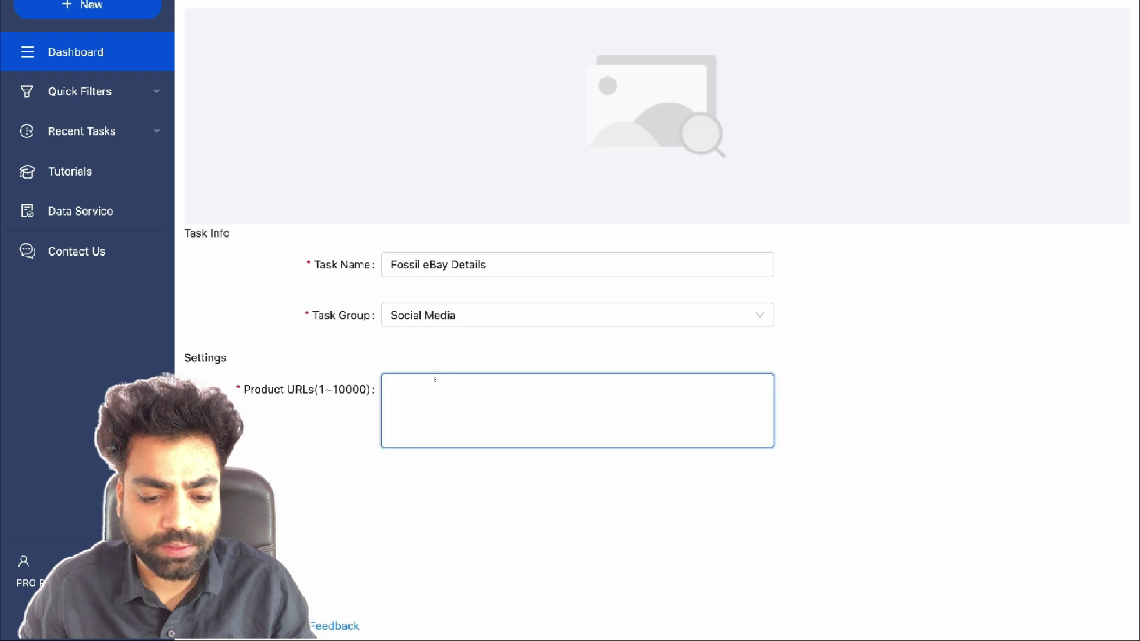
{"action": "key", "text": "ctrl+v"}
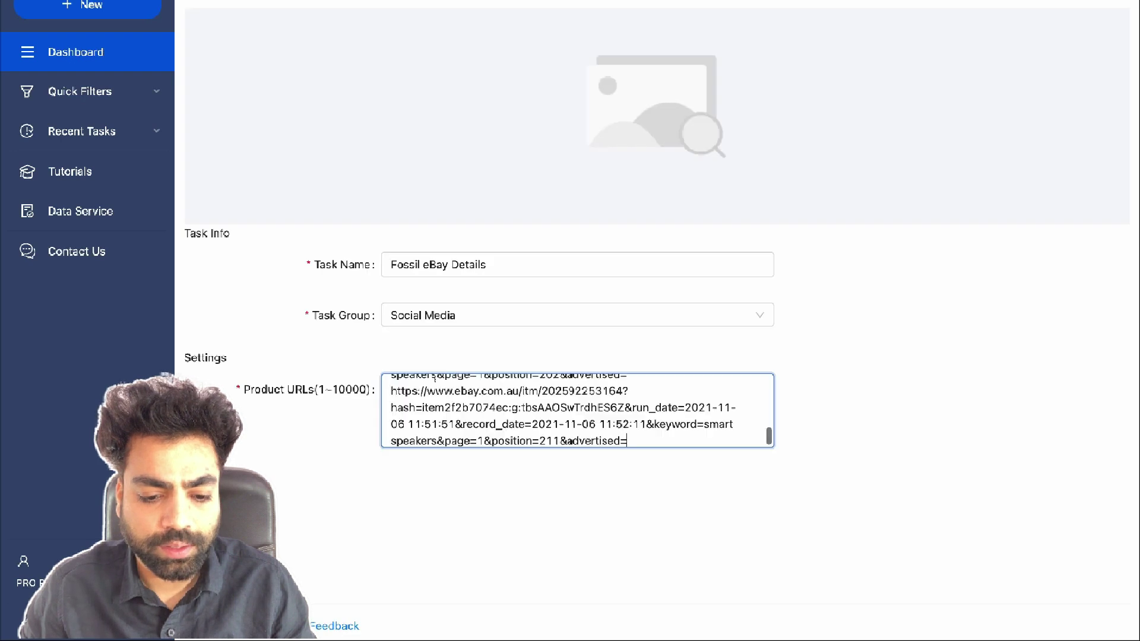
{"action": "double_click", "coordinate": [431, 386]}
{"action": "key", "text": "BackSpace"}
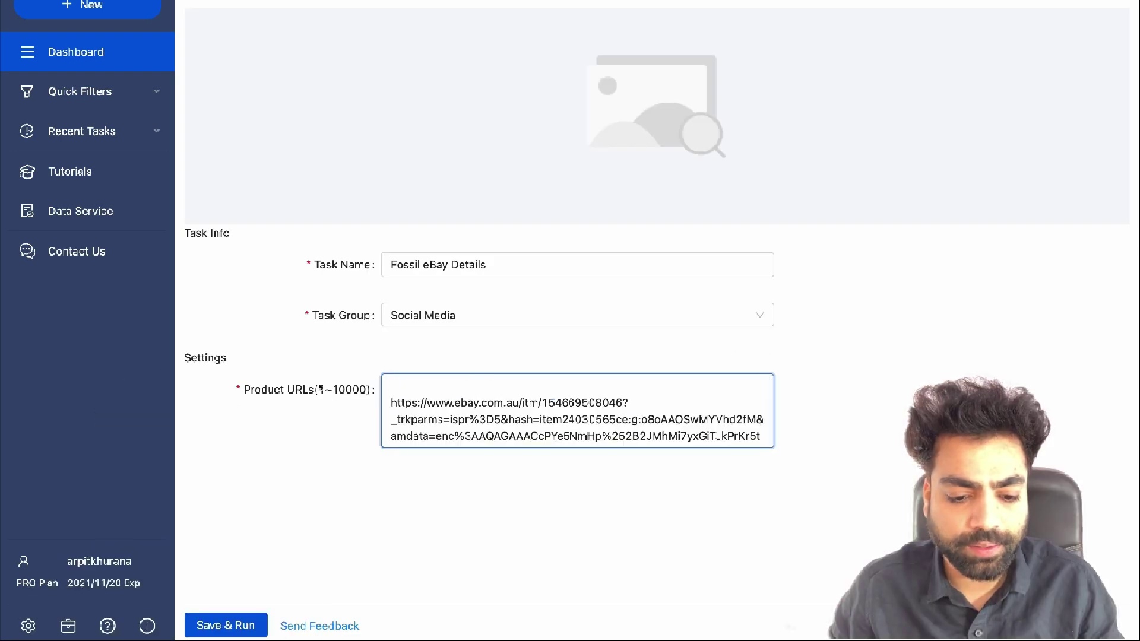
{"action": "key", "text": "Delete"}
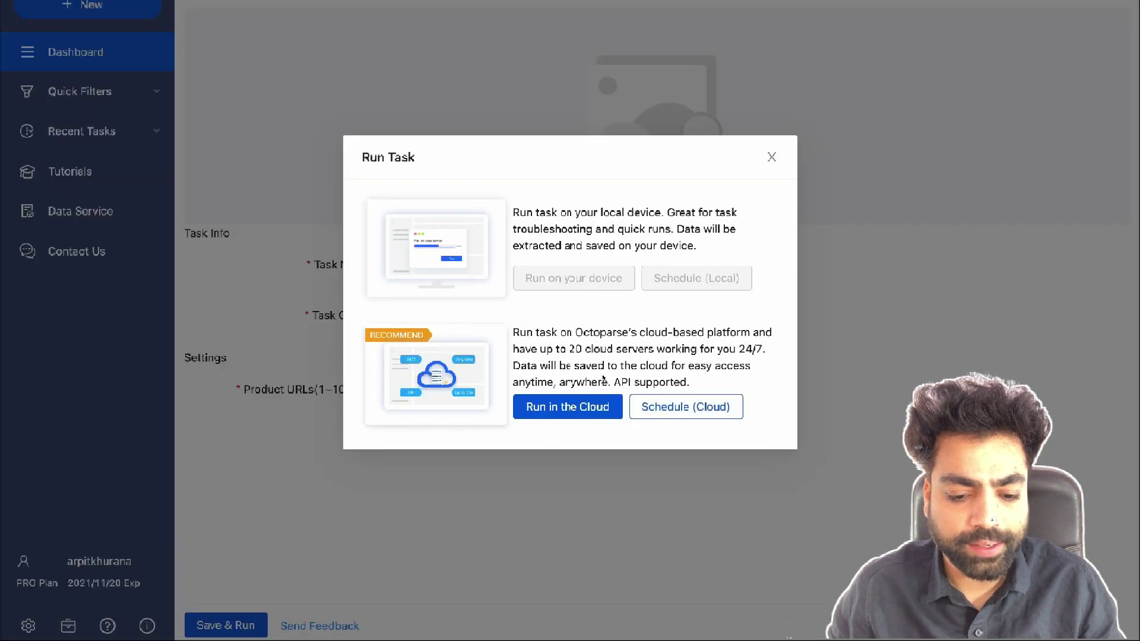
Run the Fossil eBay Details task in the cloud and view its cloud data
{"action": "left_click", "coordinate": [576, 407]}
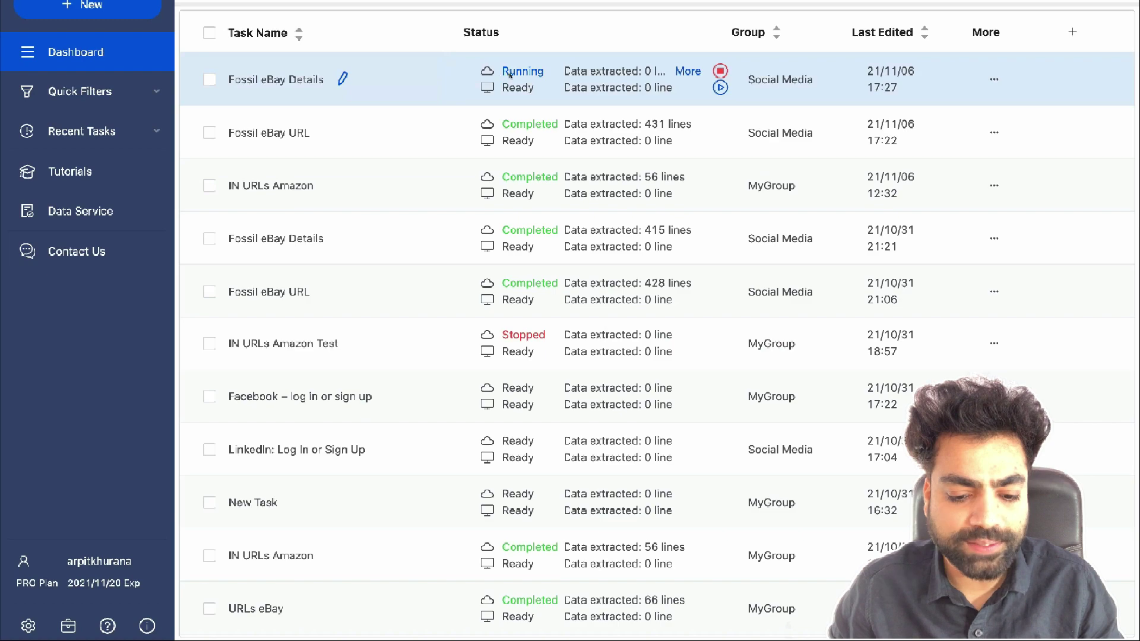
{"action": "left_click", "coordinate": [994, 79]}
{"action": "mouse_move", "coordinate": [967, 227]}
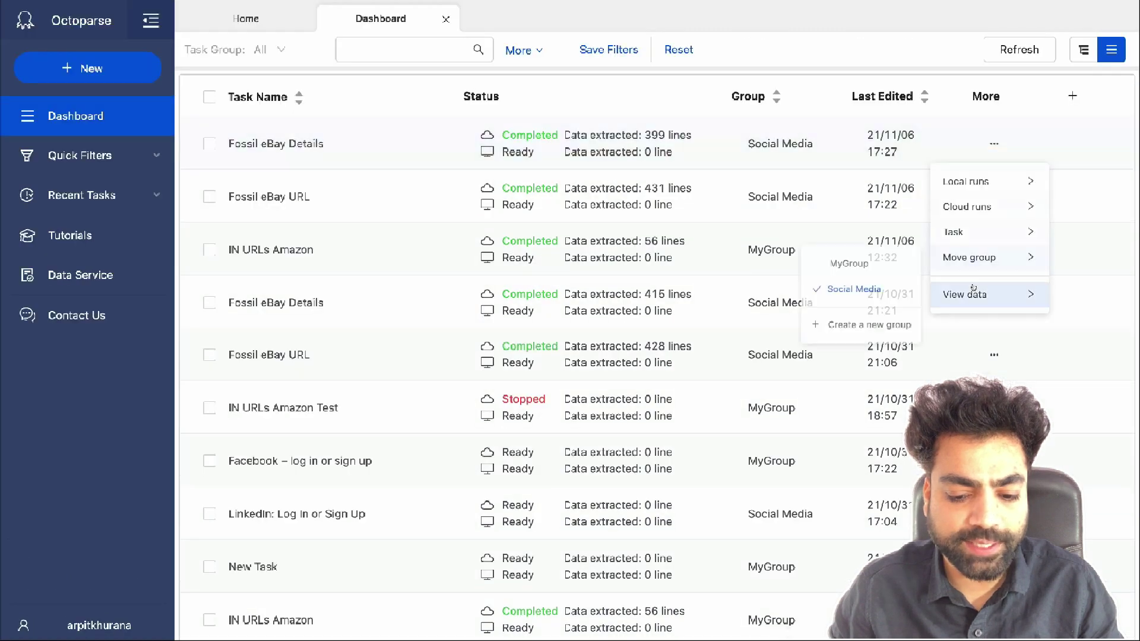
{"action": "left_click", "coordinate": [849, 235]}
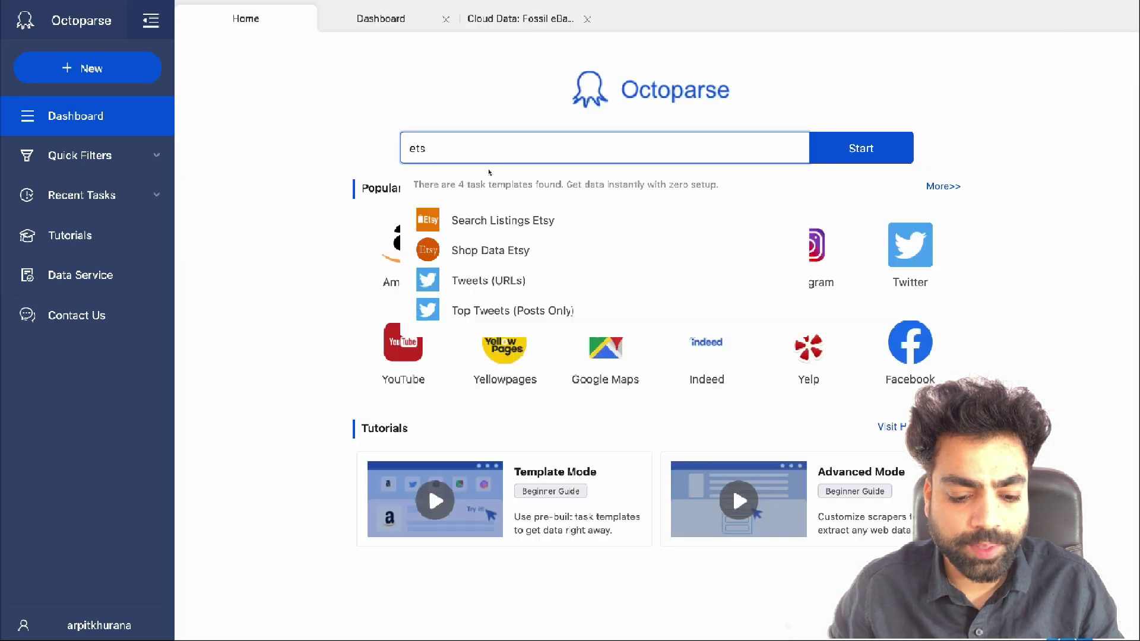
Start a Search Listings Etsy task and grab the Etsy page's web address for the product listing box
{"action": "left_click", "coordinate": [506, 222]}
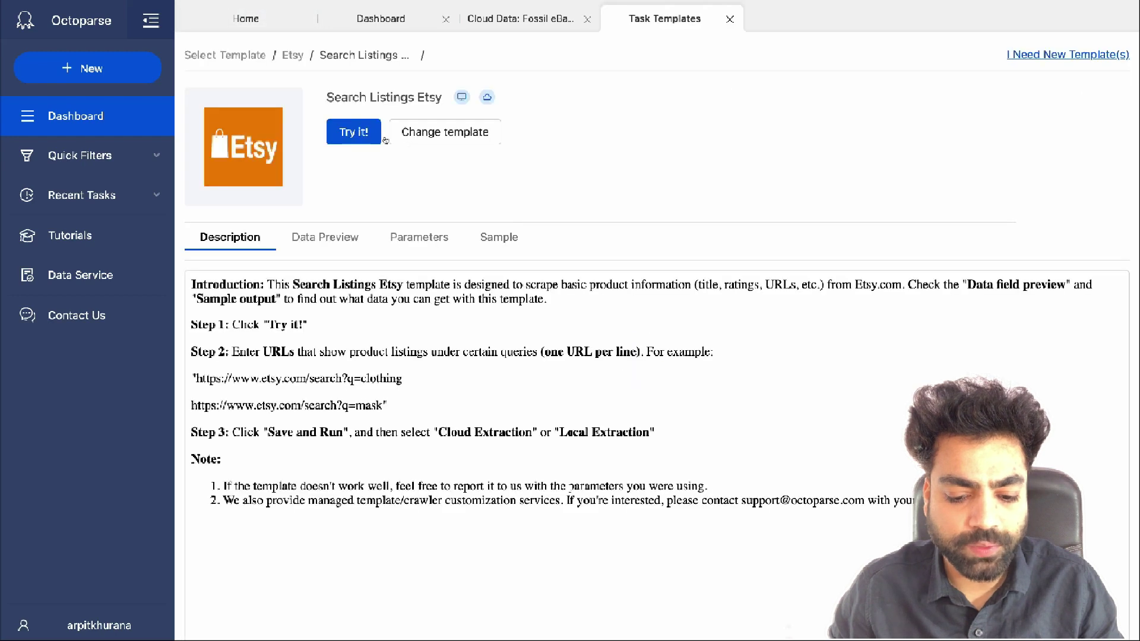
{"action": "left_click", "coordinate": [367, 137]}
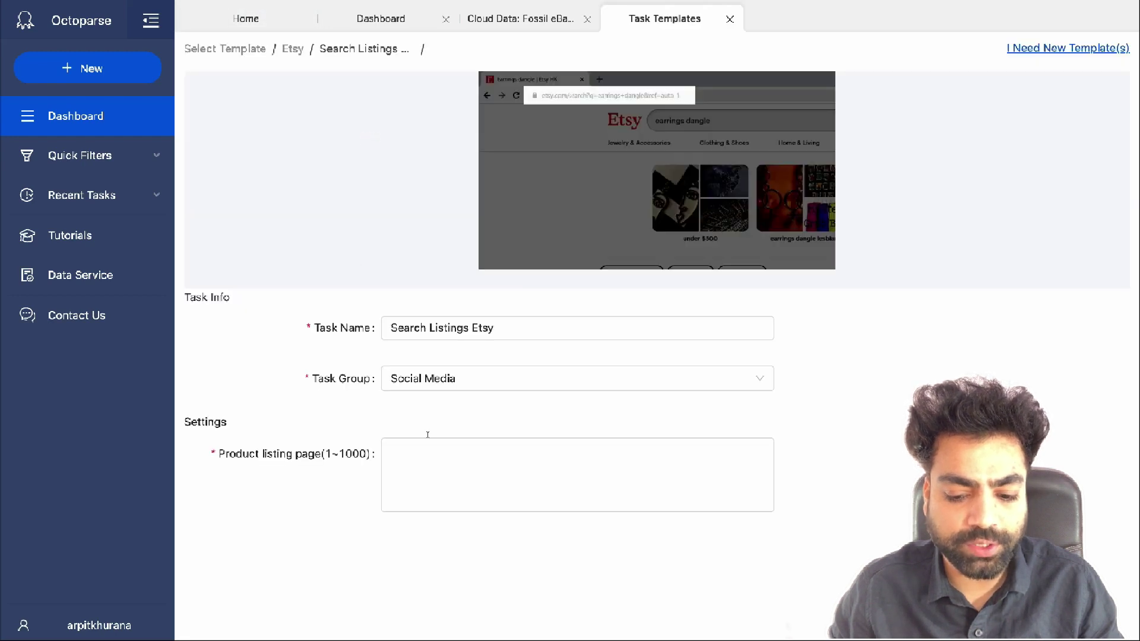
{"action": "left_click", "coordinate": [430, 457]}
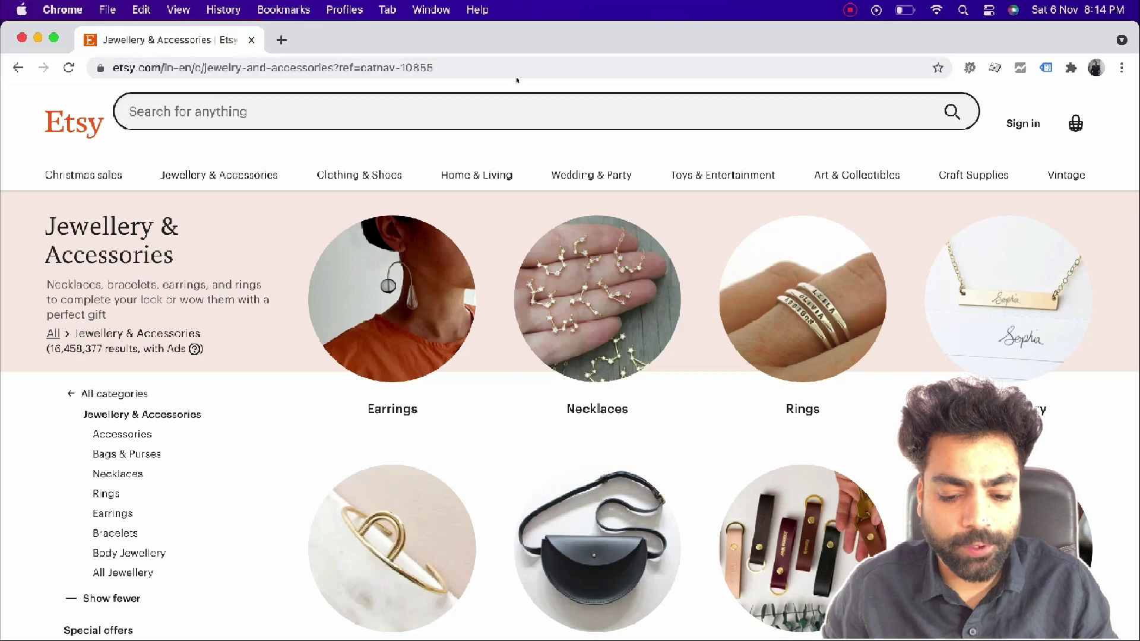
{"action": "scroll", "coordinate": [503, 359], "scroll_direction": "down", "scroll_amount": 10}
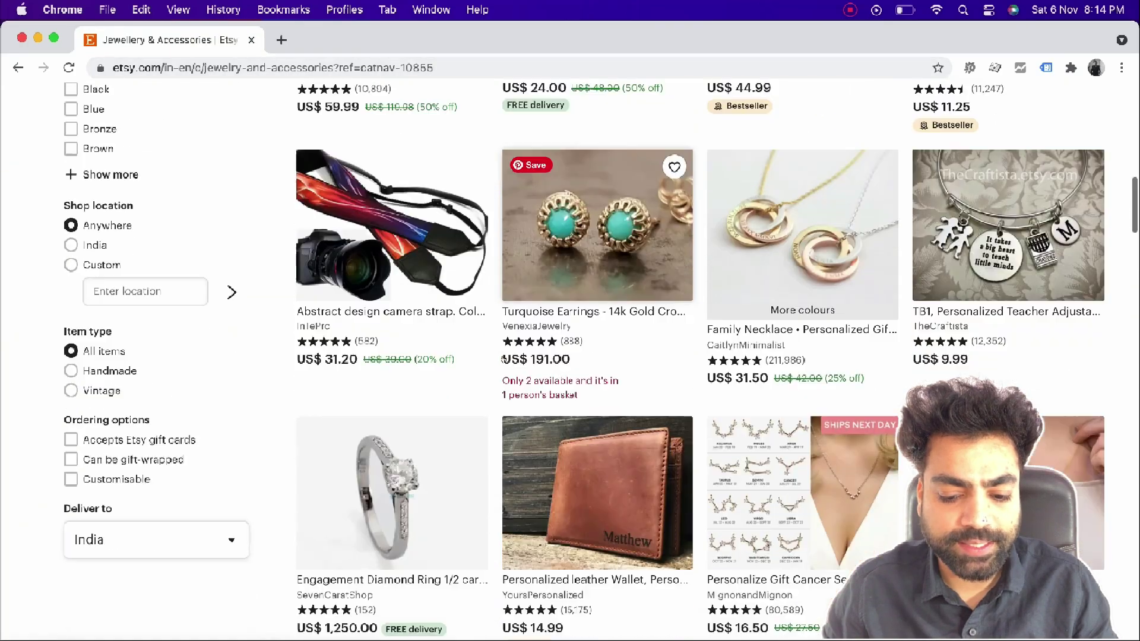
{"action": "scroll", "coordinate": [503, 359], "scroll_direction": "down", "scroll_amount": 10}
{"action": "left_click", "coordinate": [459, 66]}
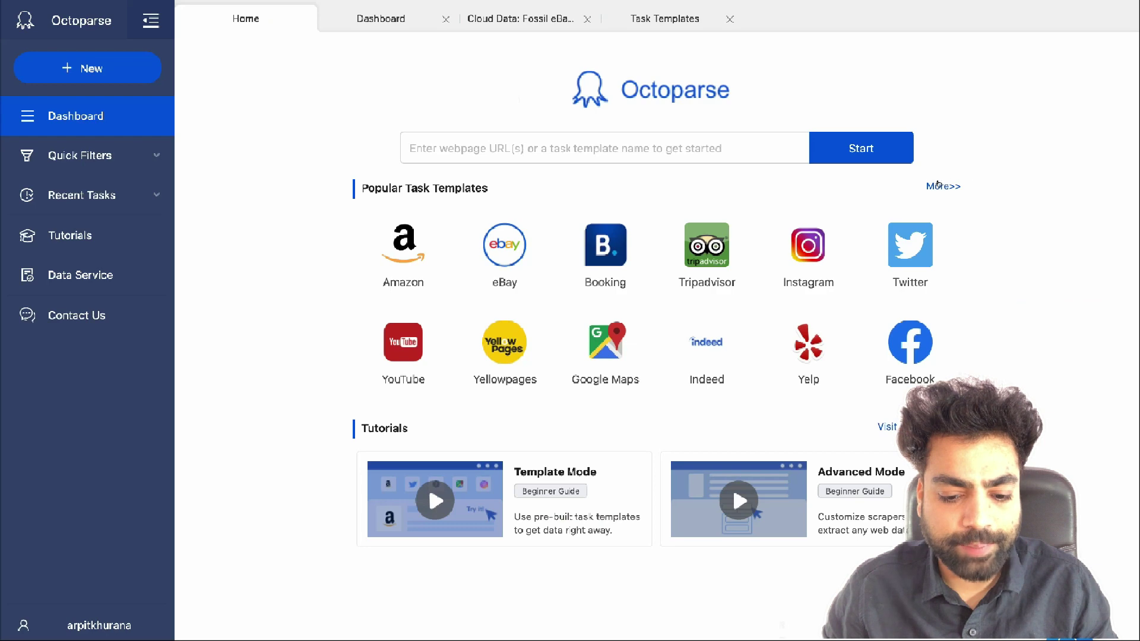
Show the Products task templates scrolled down to Etsy, and bring up the + New task options
{"action": "left_click", "coordinate": [935, 186]}
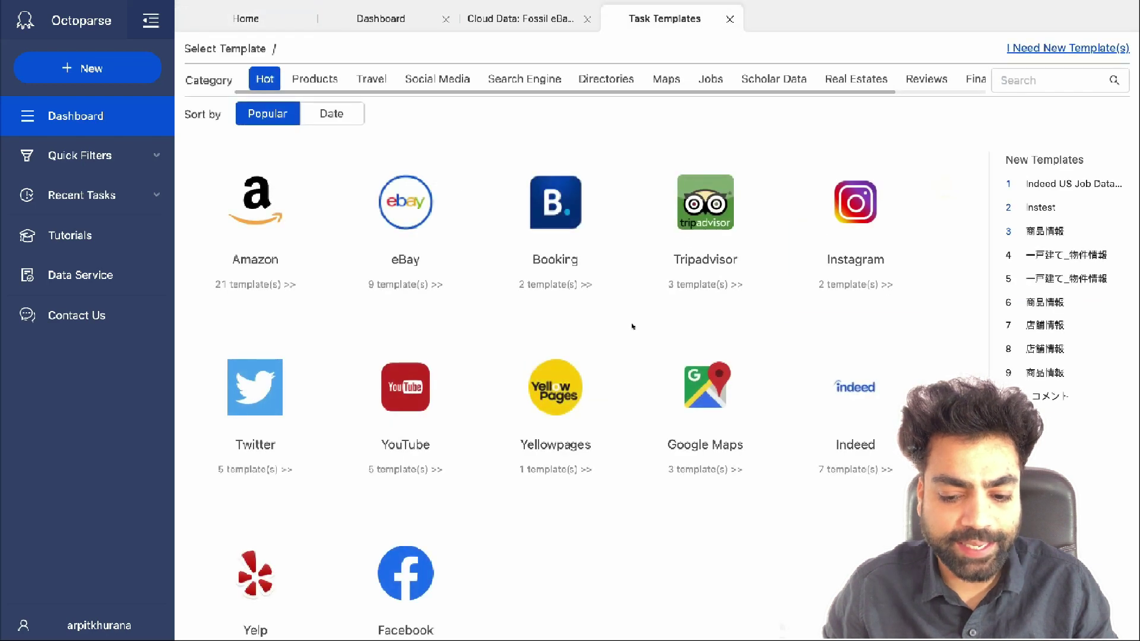
{"action": "left_click", "coordinate": [312, 74]}
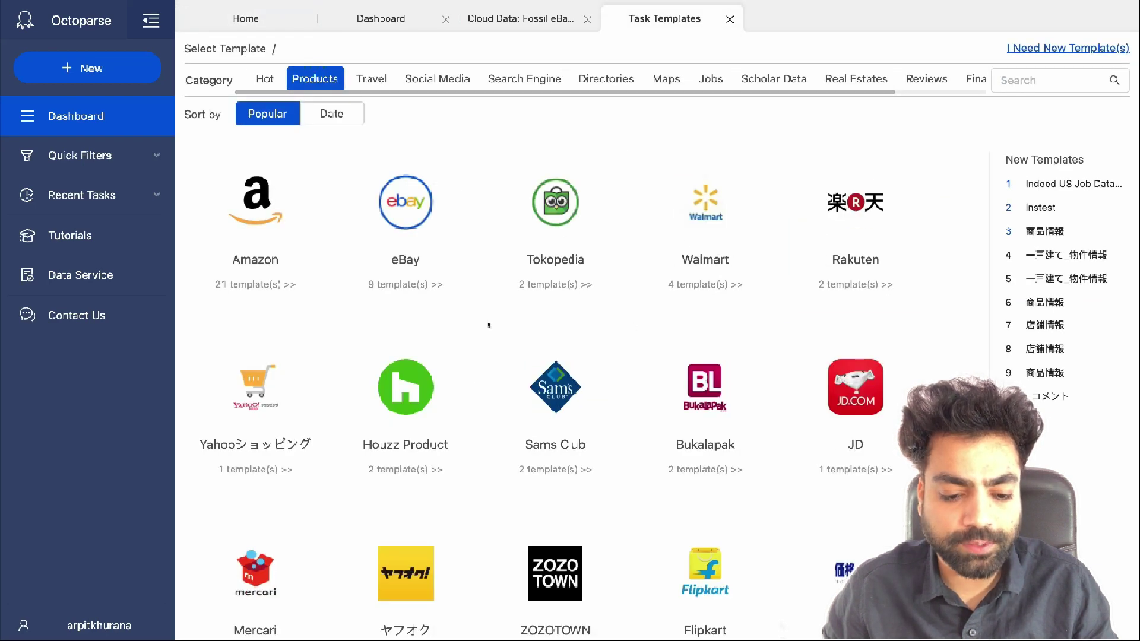
{"action": "scroll", "coordinate": [488, 325], "scroll_direction": "down", "scroll_amount": 9}
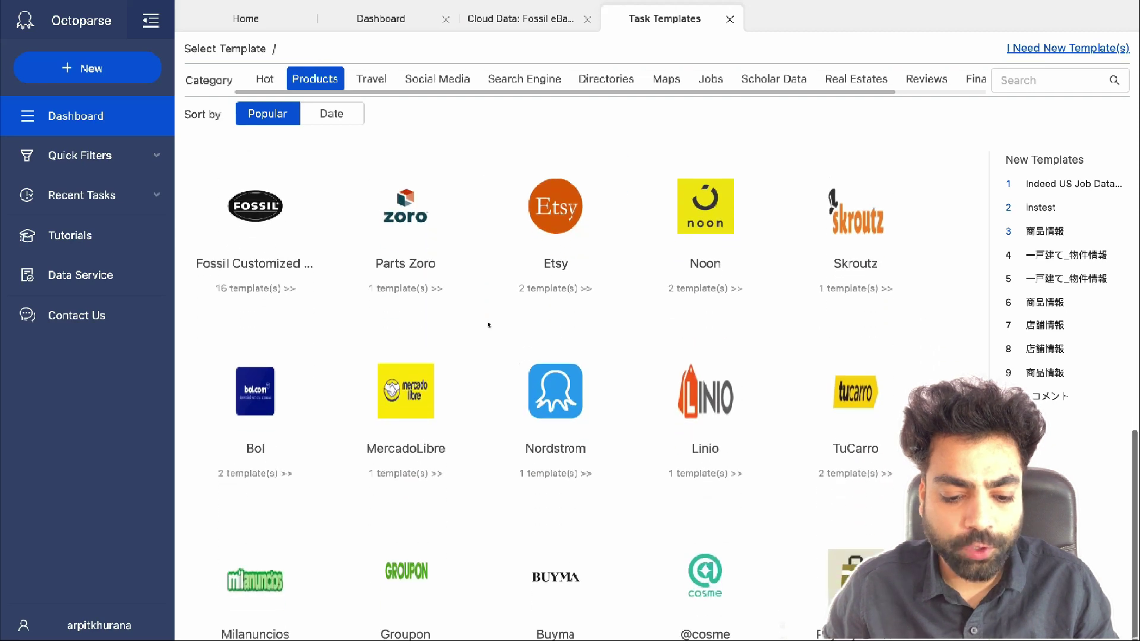
{"action": "left_click", "coordinate": [107, 64]}
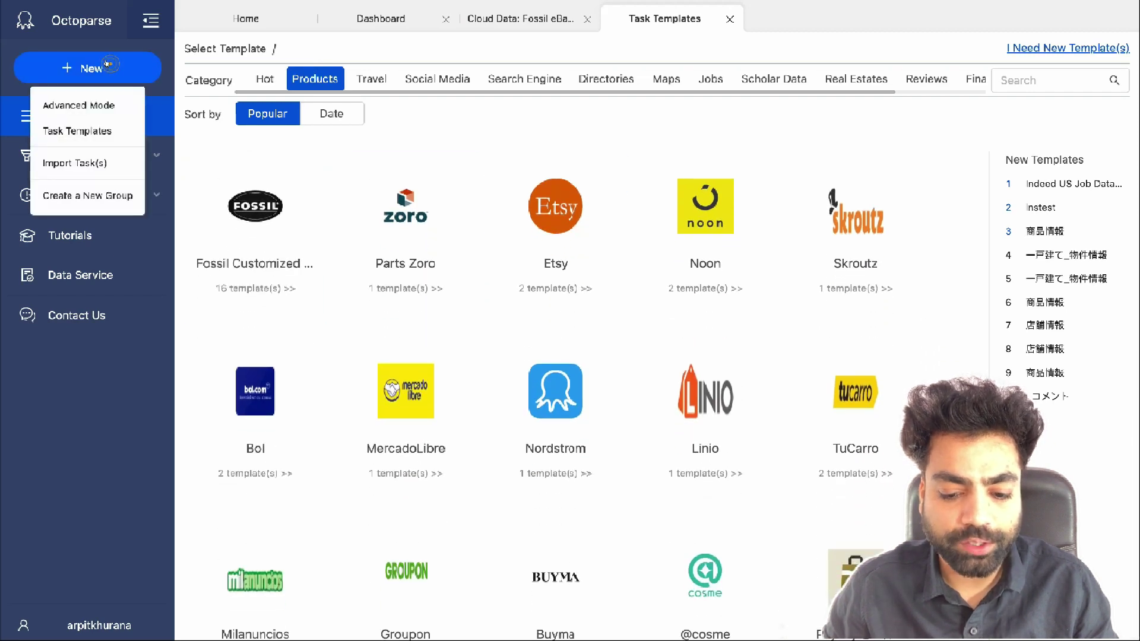